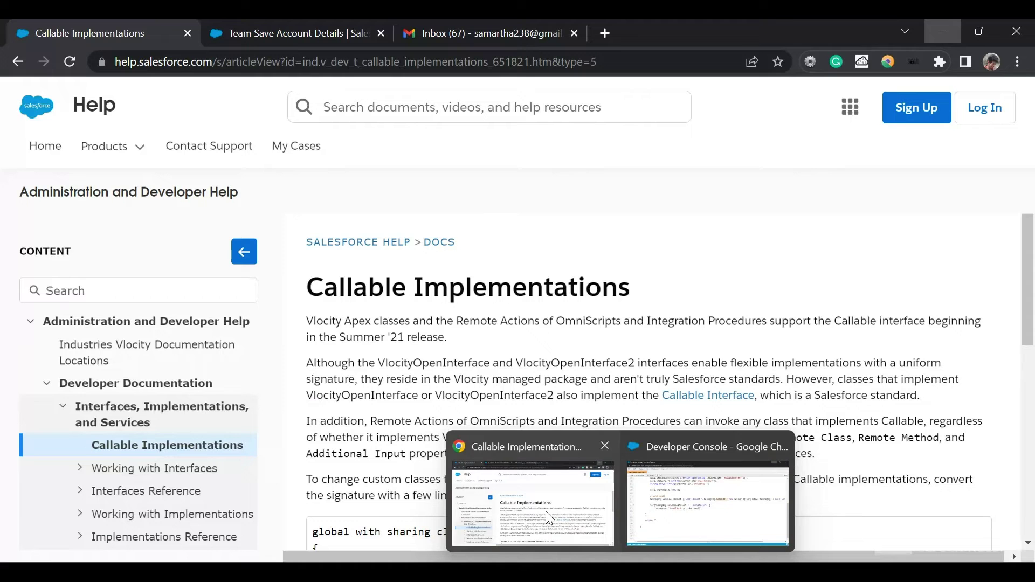
# Step: Switch to the Team Save Account Details procedure and show the DRSaveAccountDetails step's settings
pyautogui.click(546, 511)
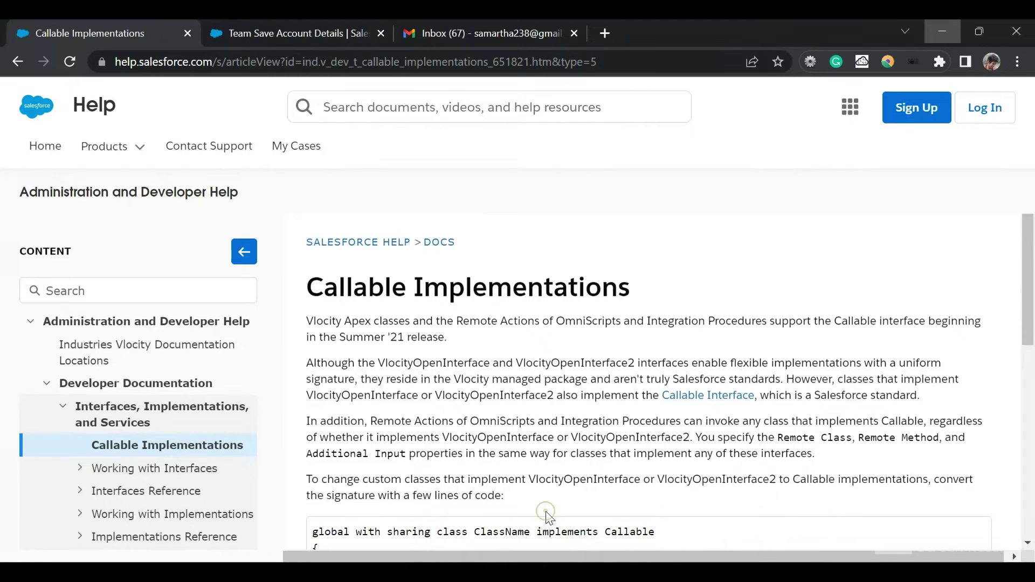
pyautogui.click(289, 36)
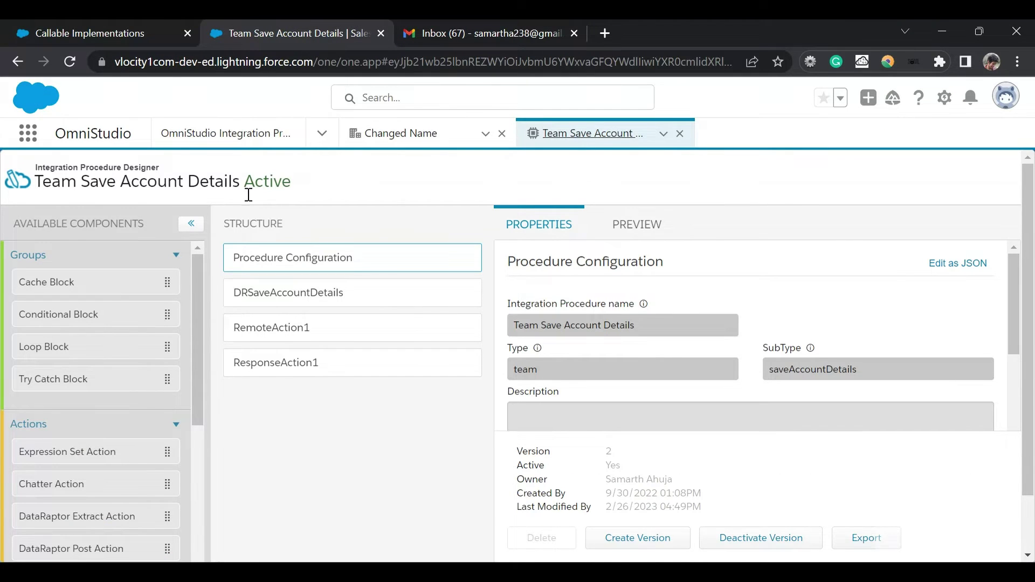
pyautogui.click(309, 296)
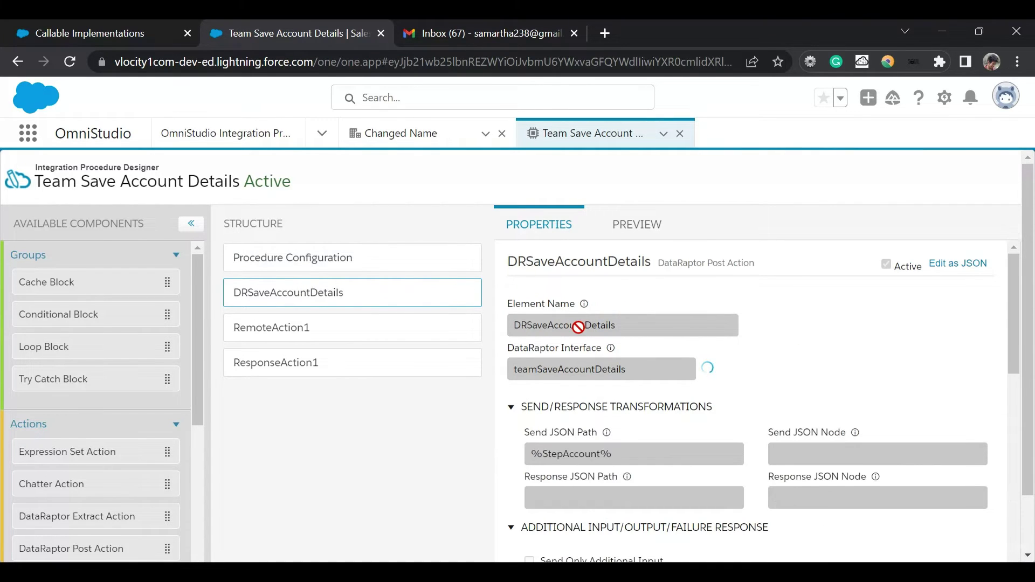
pyautogui.scroll(-3, 609, 429)
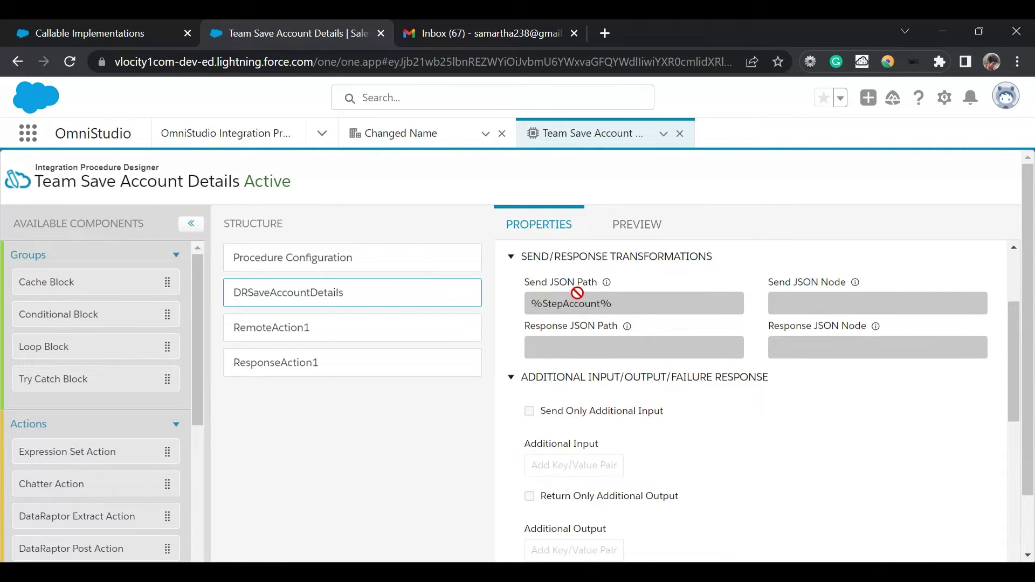
# Step: Inspect the StepAccount fields in the Preview's JSON input parameters, then return to step properties
pyautogui.click(636, 225)
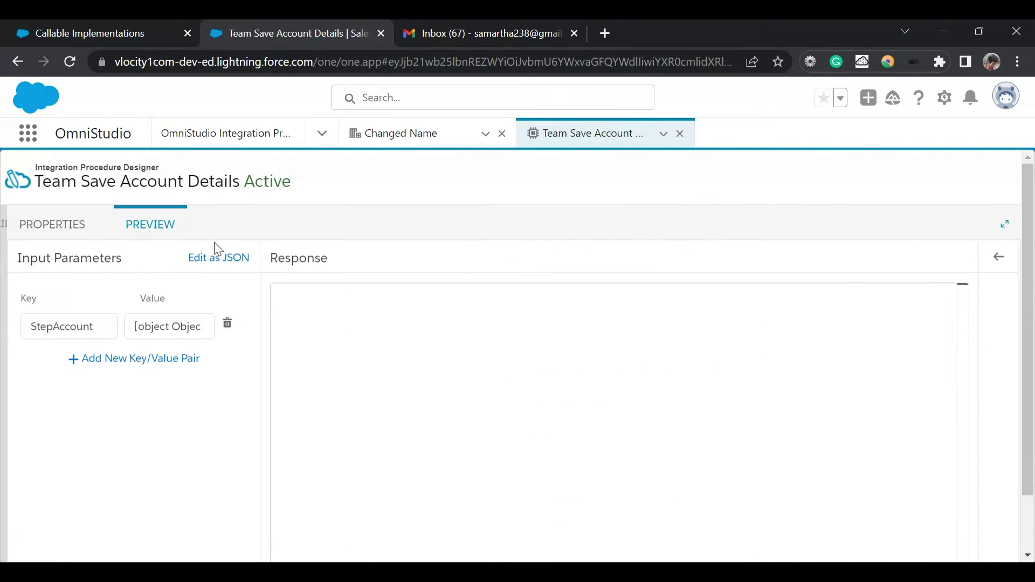
pyautogui.click(229, 259)
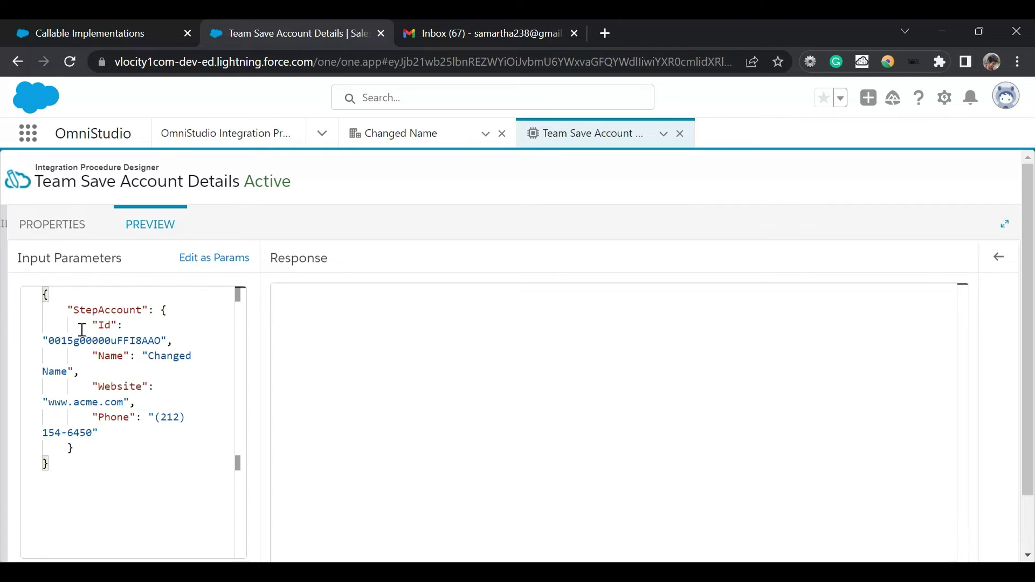
pyautogui.moveTo(82, 324); pyautogui.dragTo(181, 417)
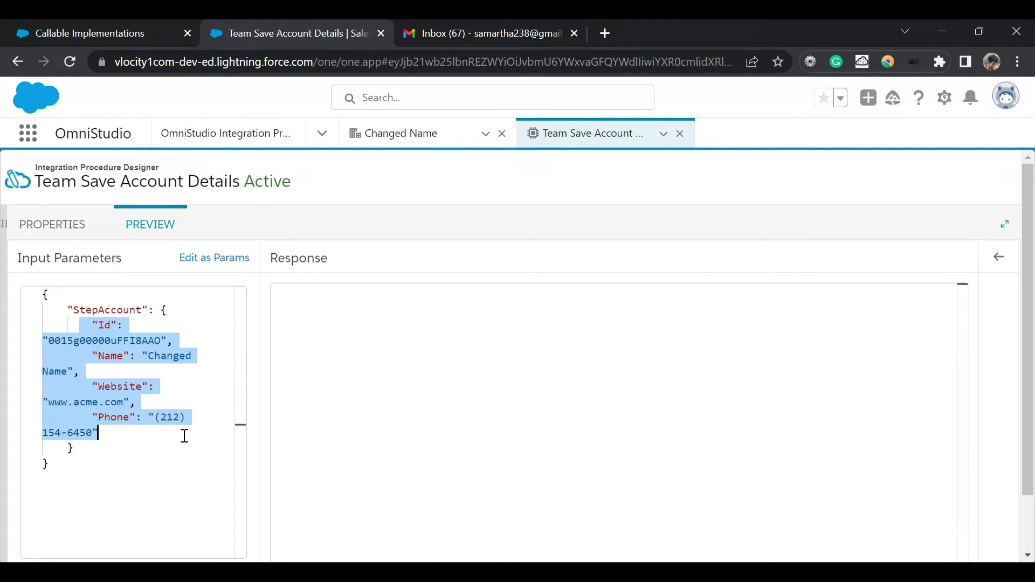
pyautogui.click(65, 229)
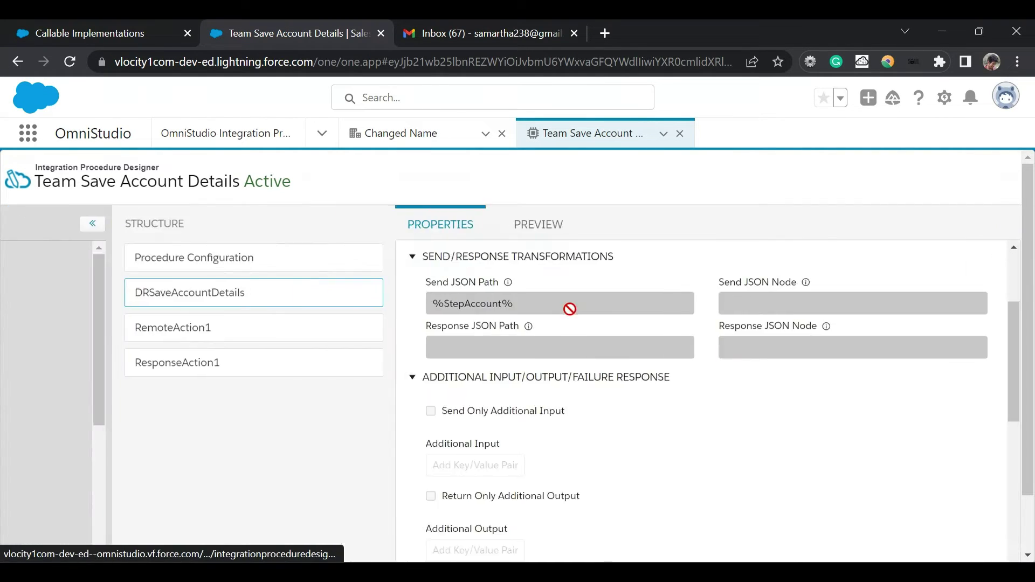
pyautogui.scroll(3, 587, 300)
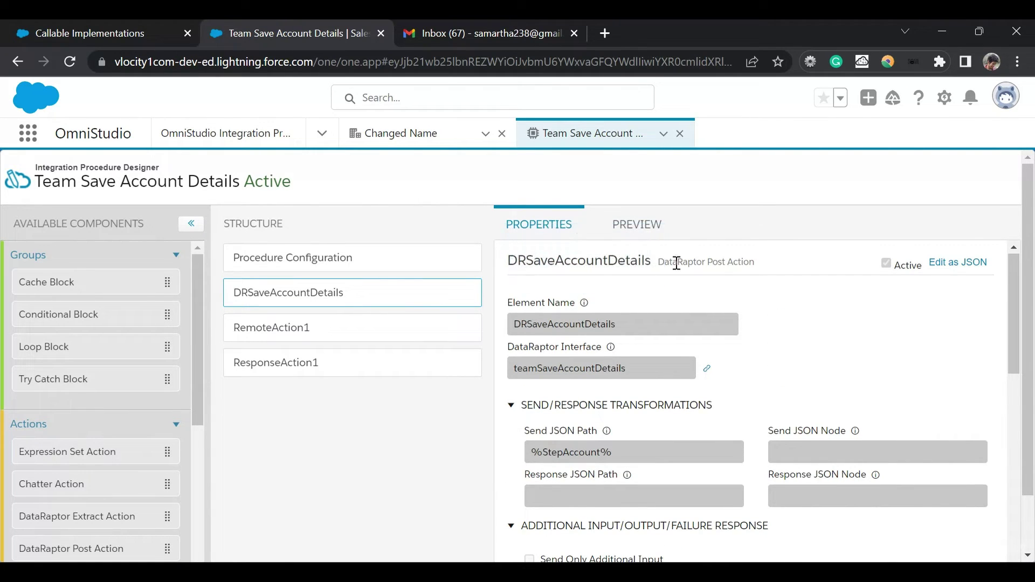
pyautogui.scroll(-3, 662, 262)
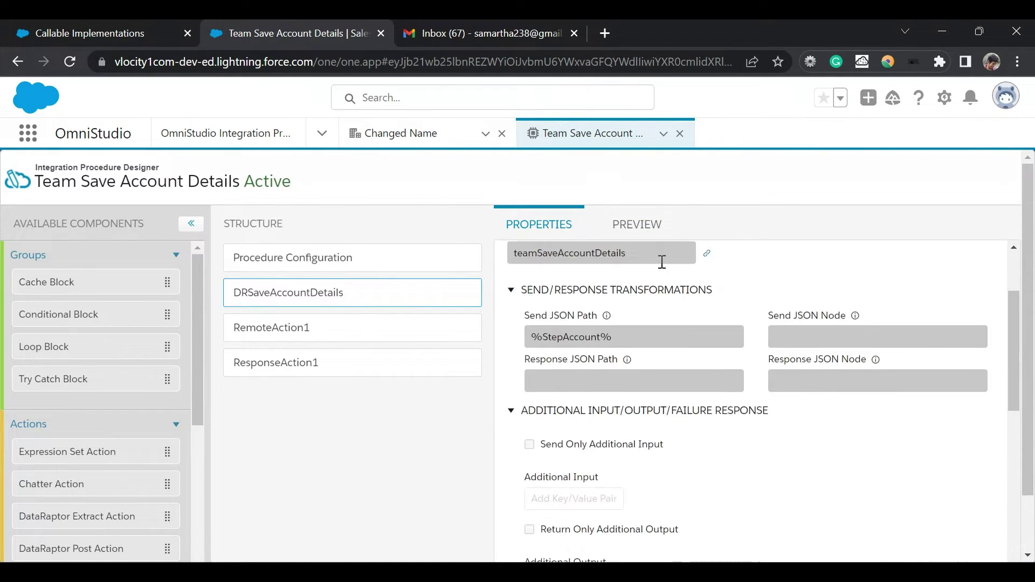
pyautogui.scroll(2, 627, 304)
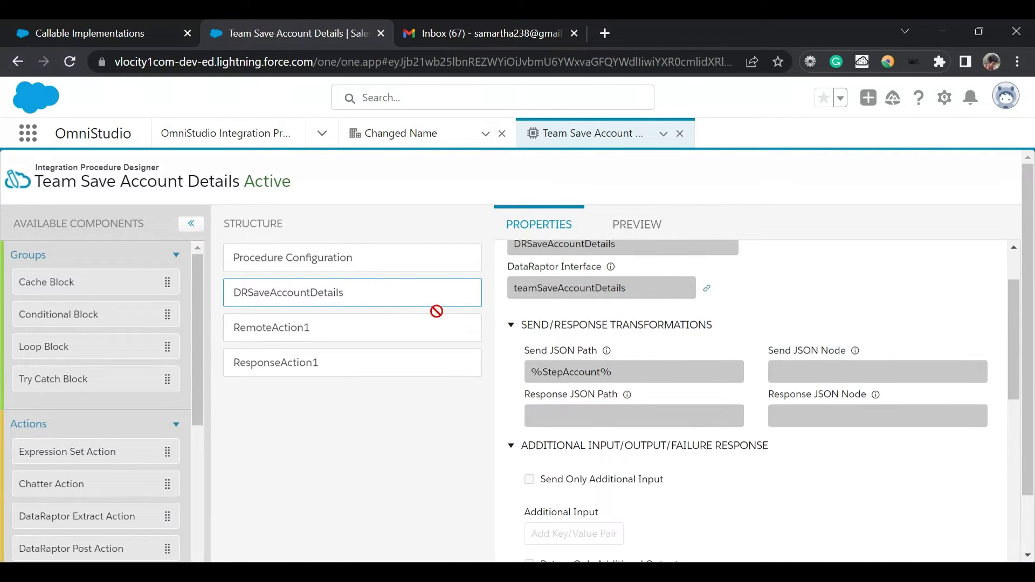
# Step: Review RemoteAction1's settings: Remote Class ClassCalledFromIP and Remote Method sendEmail
pyautogui.click(359, 327)
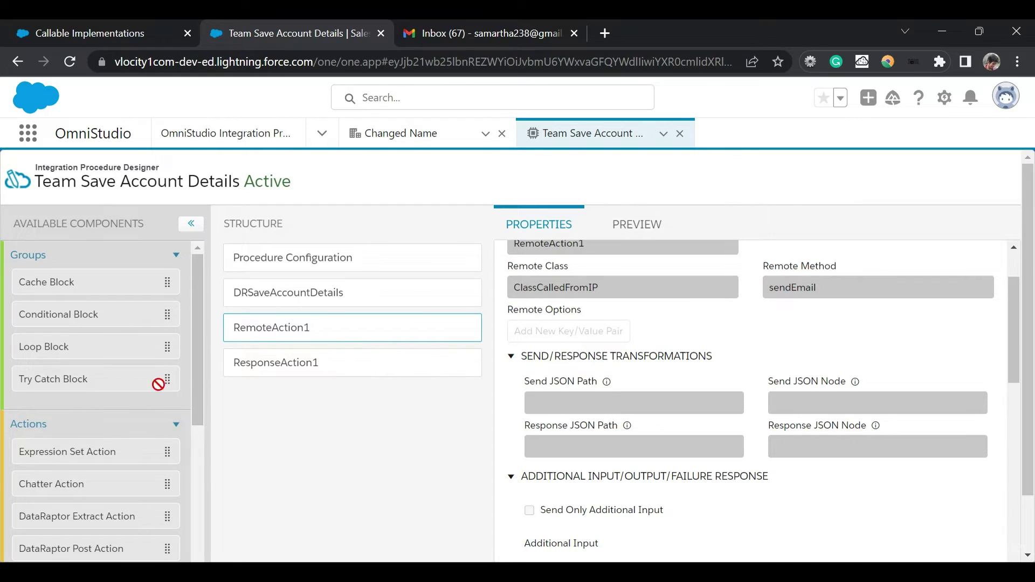
pyautogui.scroll(-5, 71, 420)
pyautogui.moveTo(72, 422); pyautogui.dragTo(302, 294)
pyautogui.moveTo(391, 248); pyautogui.dragTo(354, 388)
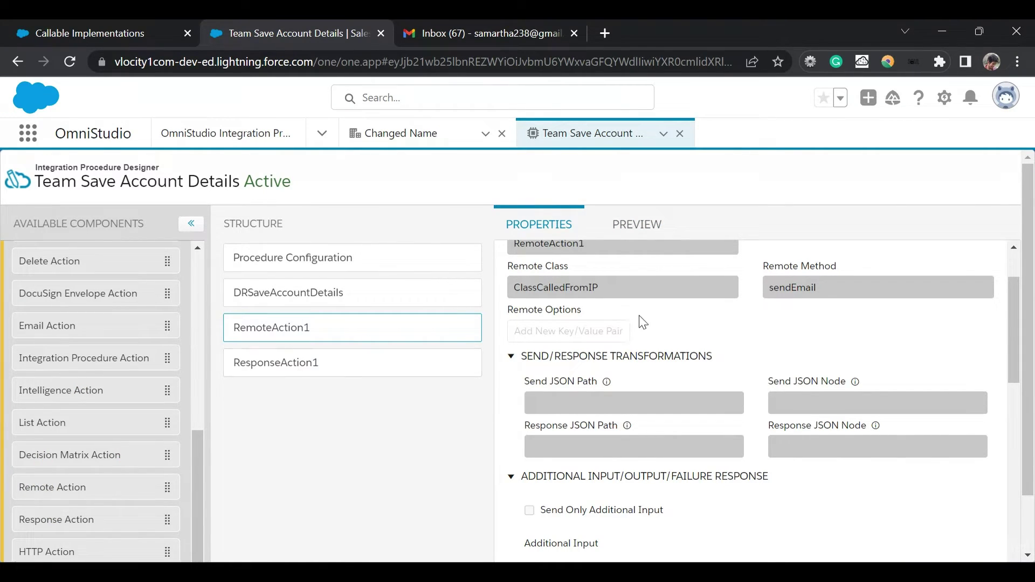
pyautogui.scroll(2, 652, 312)
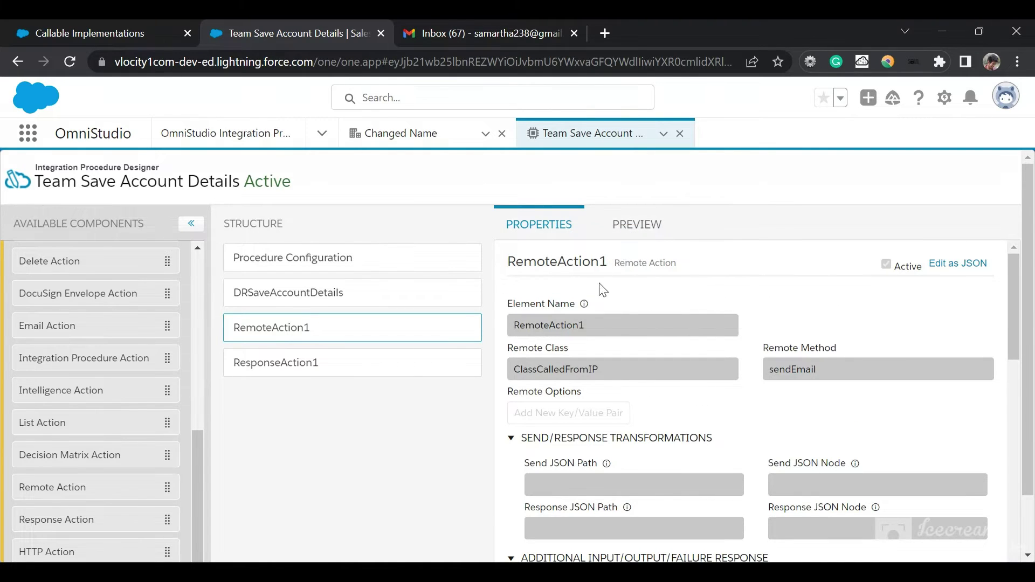
pyautogui.scroll(-1, 627, 368)
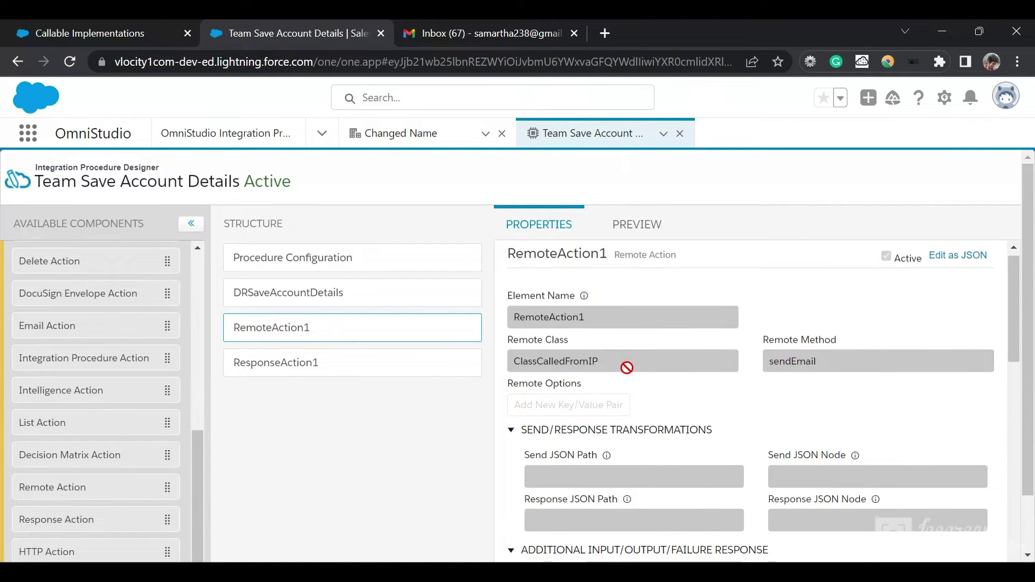
pyautogui.moveTo(593, 359); pyautogui.dragTo(516, 364)
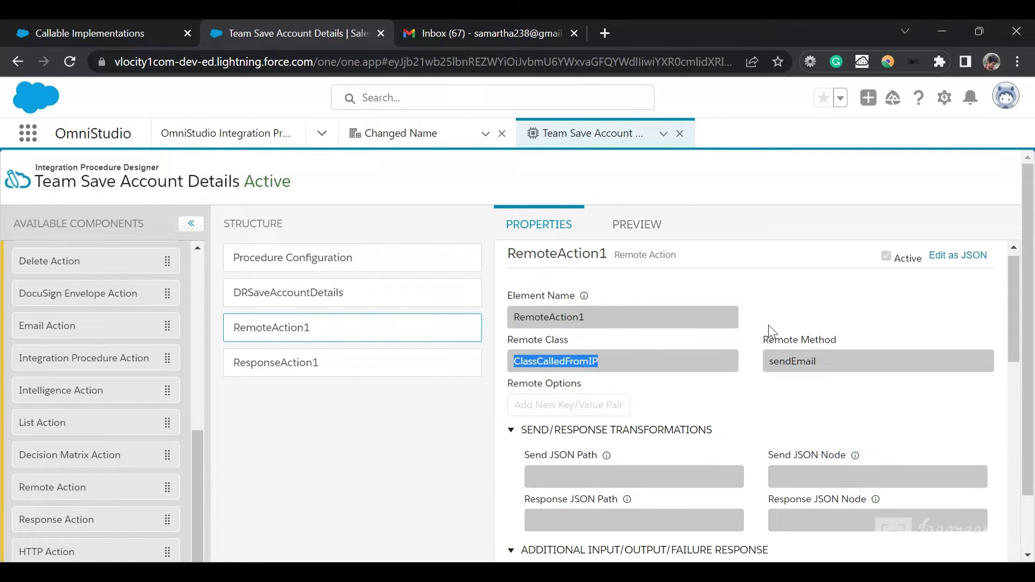
pyautogui.click(783, 359)
pyautogui.moveTo(783, 359); pyautogui.dragTo(850, 357)
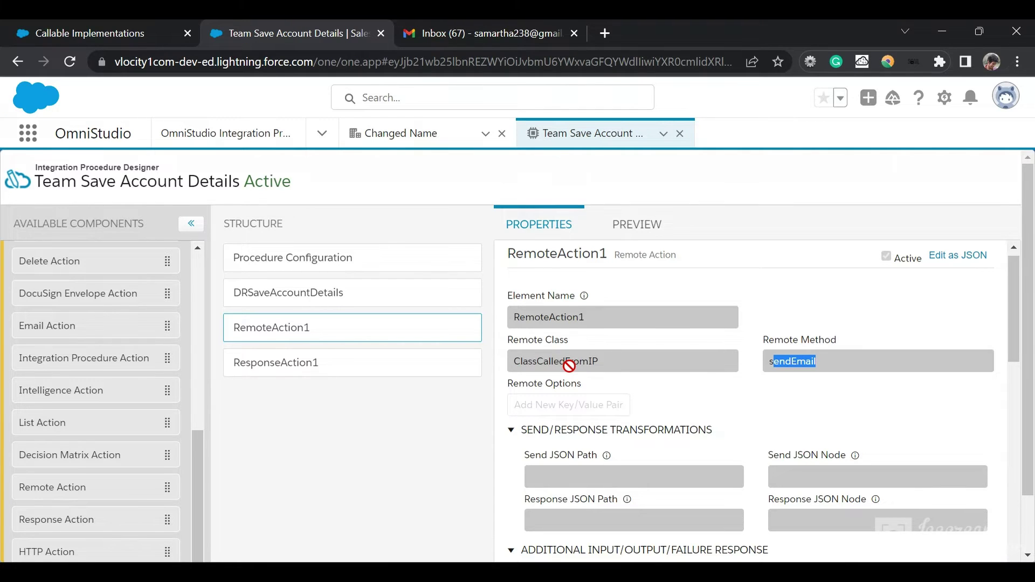
# Step: Check RemoteAction1's Additional Input and conditional formula, then view ResponseAction1's JSON response settings
pyautogui.scroll(-5, 801, 372)
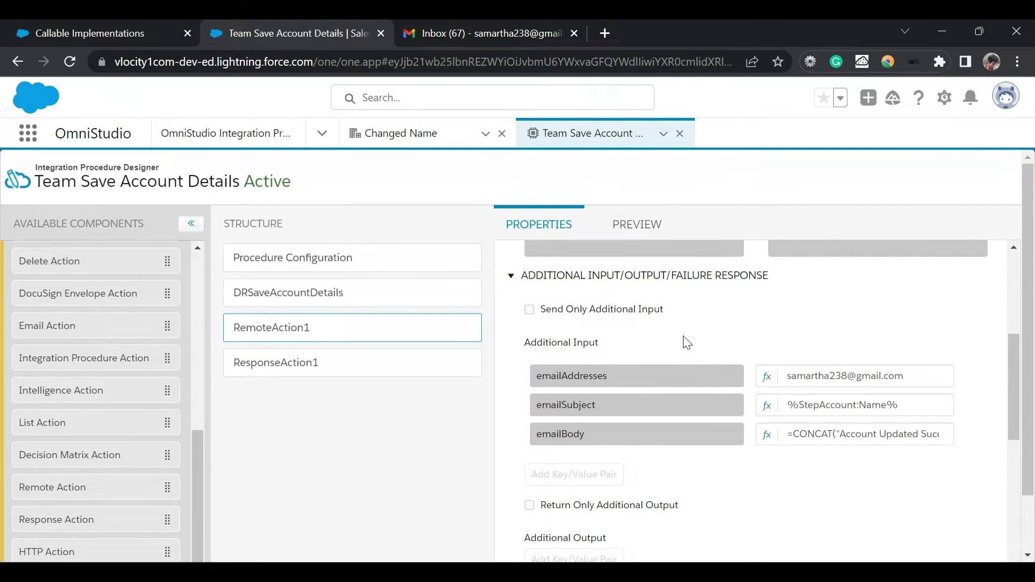
pyautogui.scroll(-4, 654, 325)
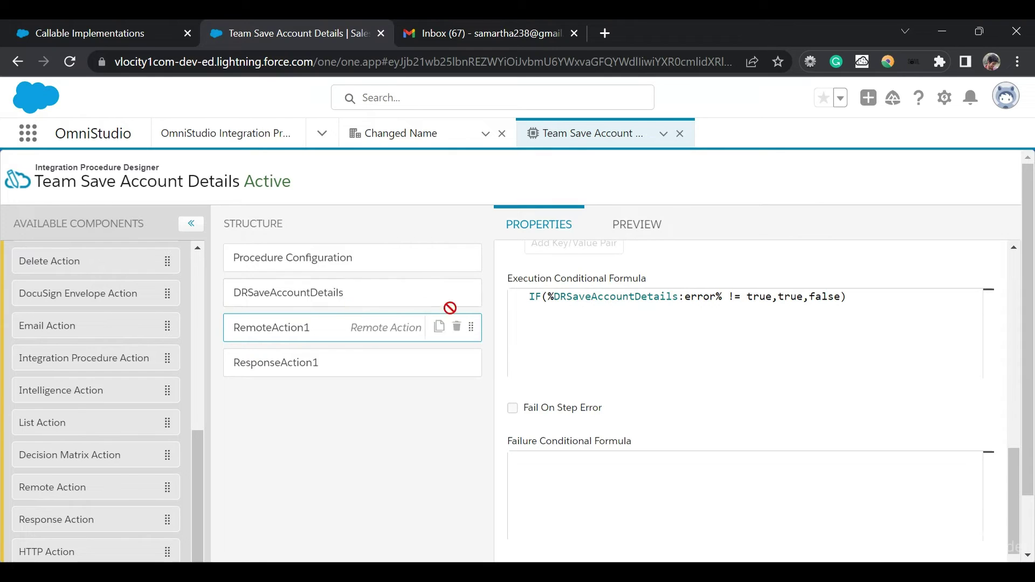
pyautogui.scroll(10, 588, 278)
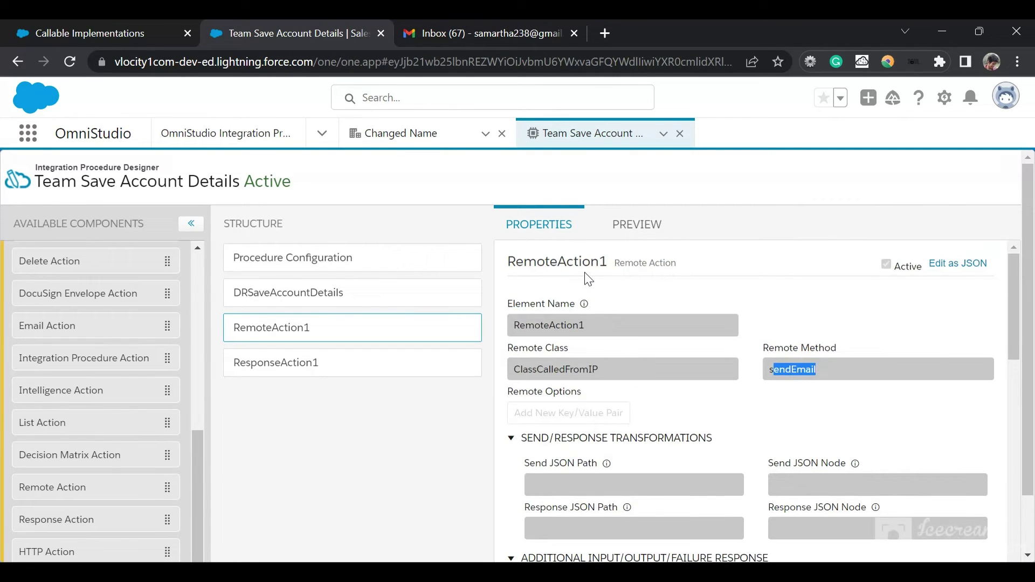
pyautogui.click(296, 368)
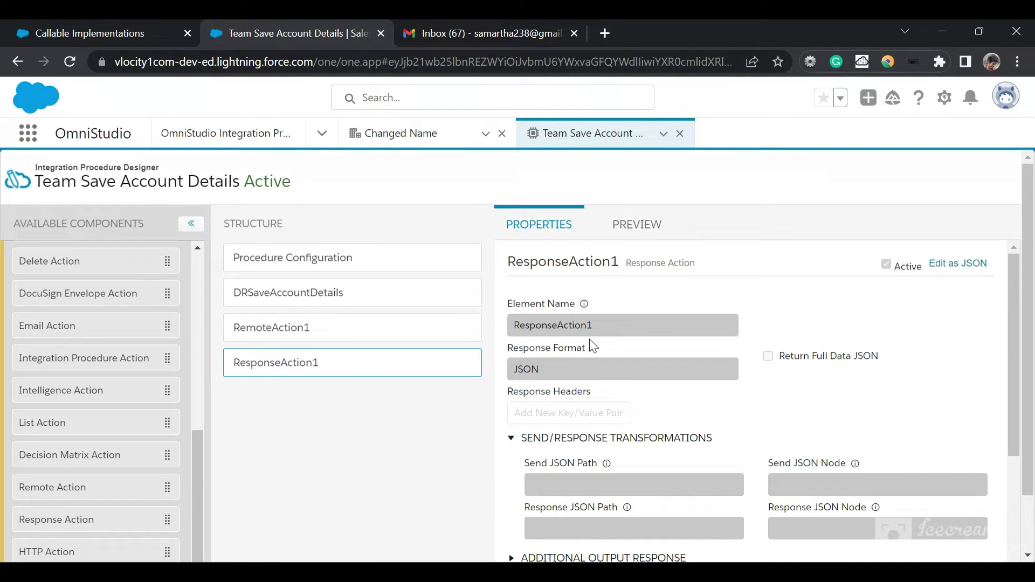
pyautogui.scroll(-4, 593, 347)
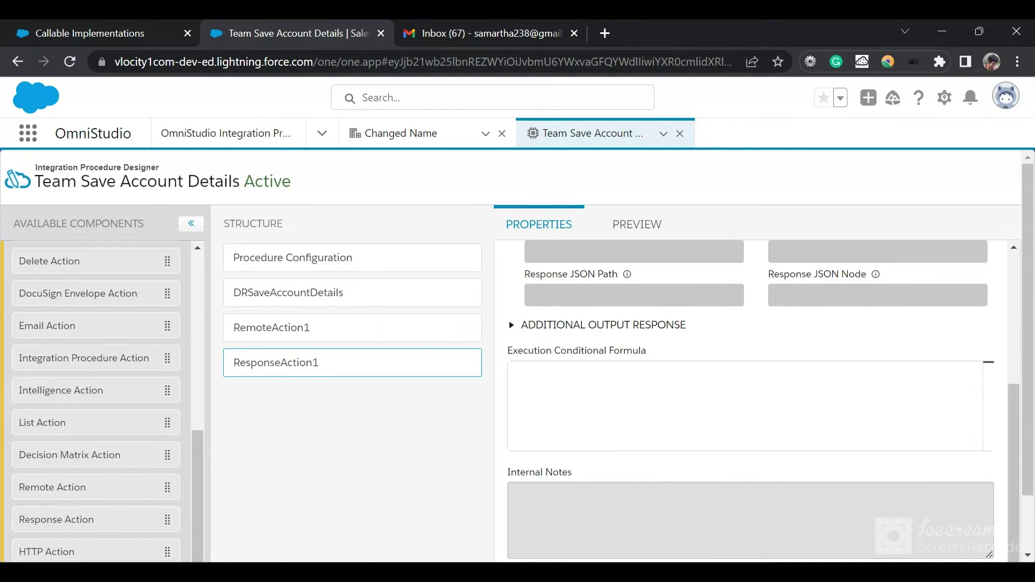
pyautogui.click(710, 474)
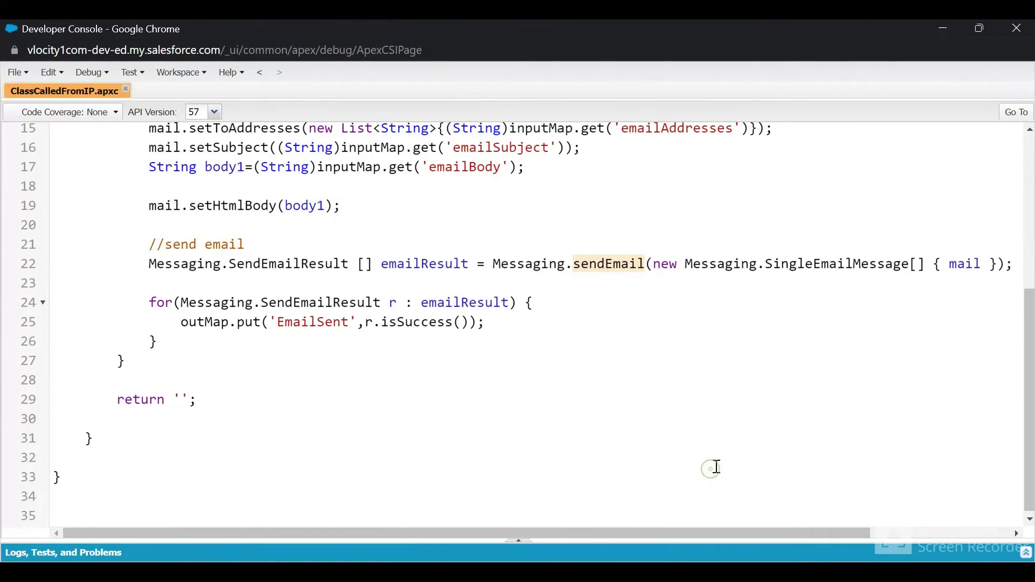
pyautogui.scroll(1, 533, 164)
pyautogui.scroll(5, 533, 164)
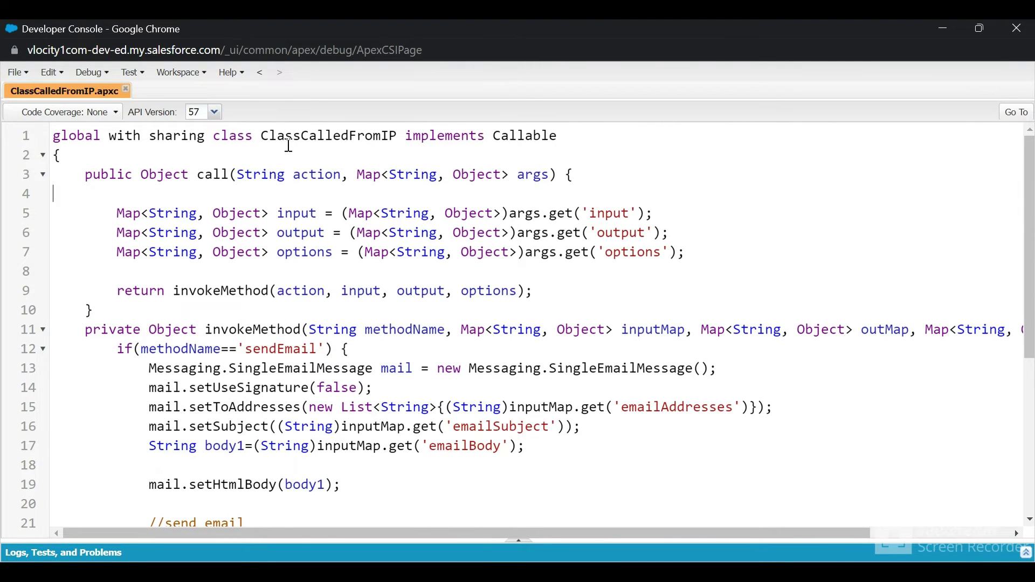
pyautogui.moveTo(86, 174); pyautogui.dragTo(219, 309)
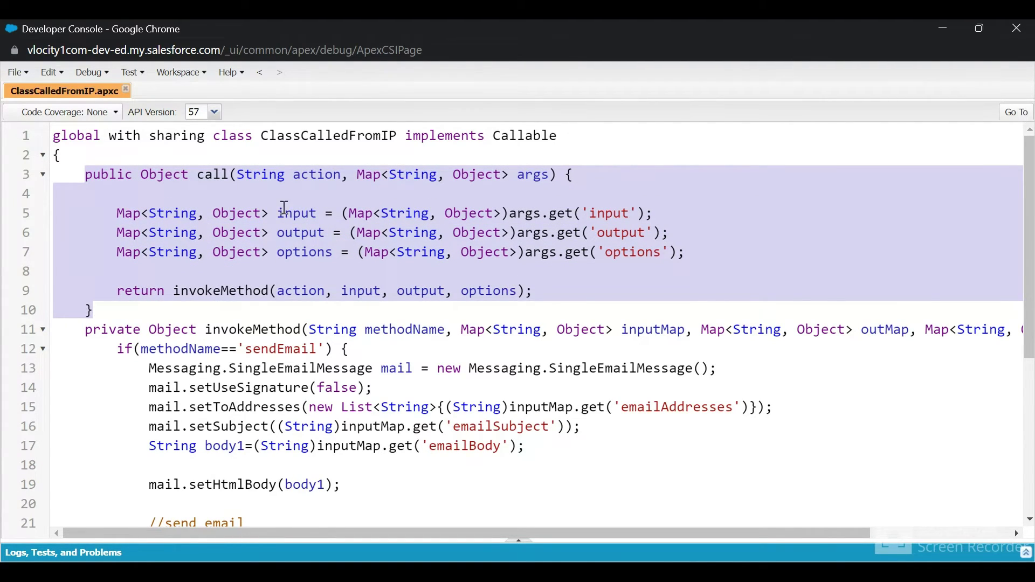
pyautogui.click(307, 168)
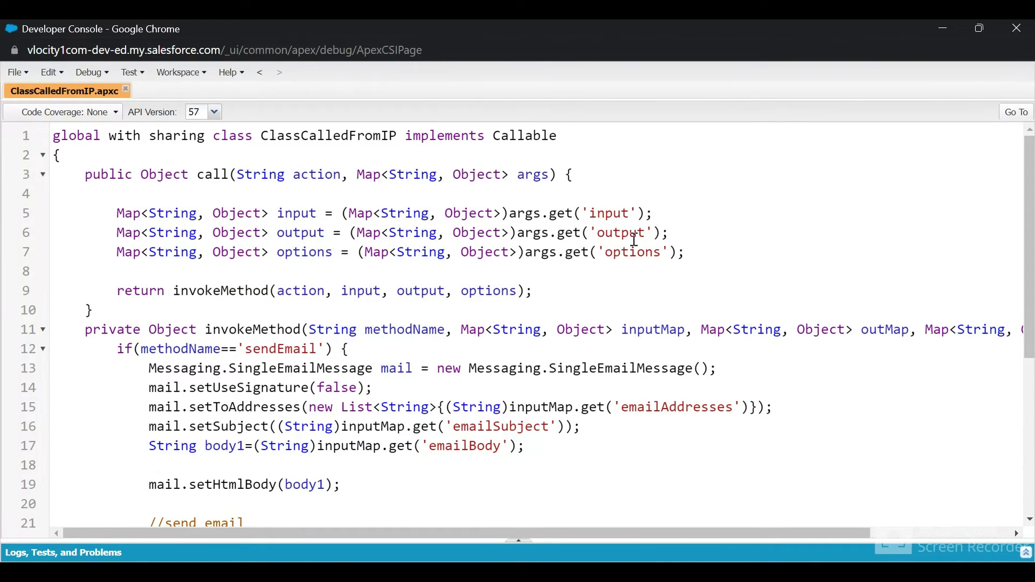
pyautogui.doubleClick(304, 214)
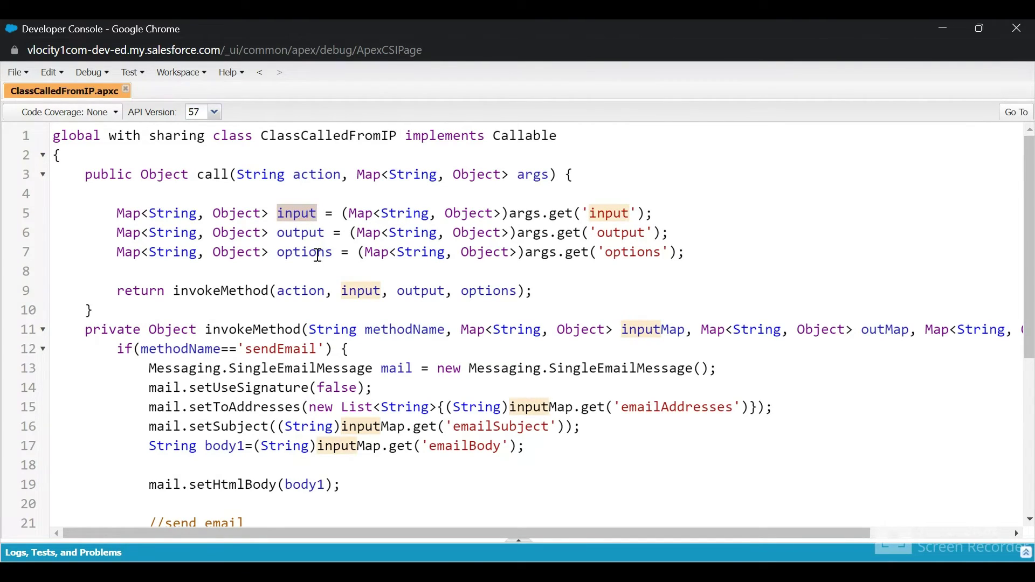
pyautogui.click(692, 203)
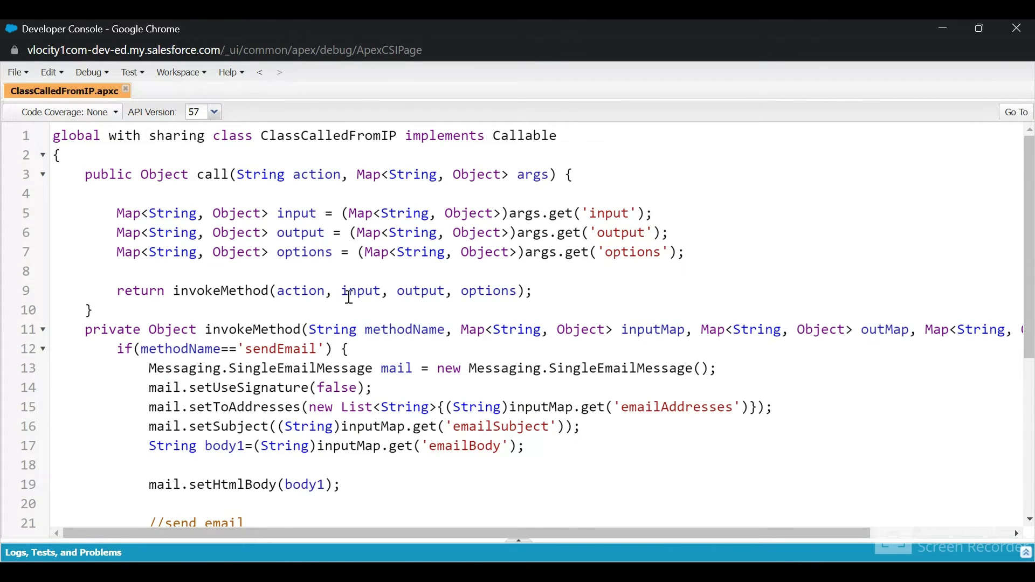
pyautogui.scroll(-1, 326, 294)
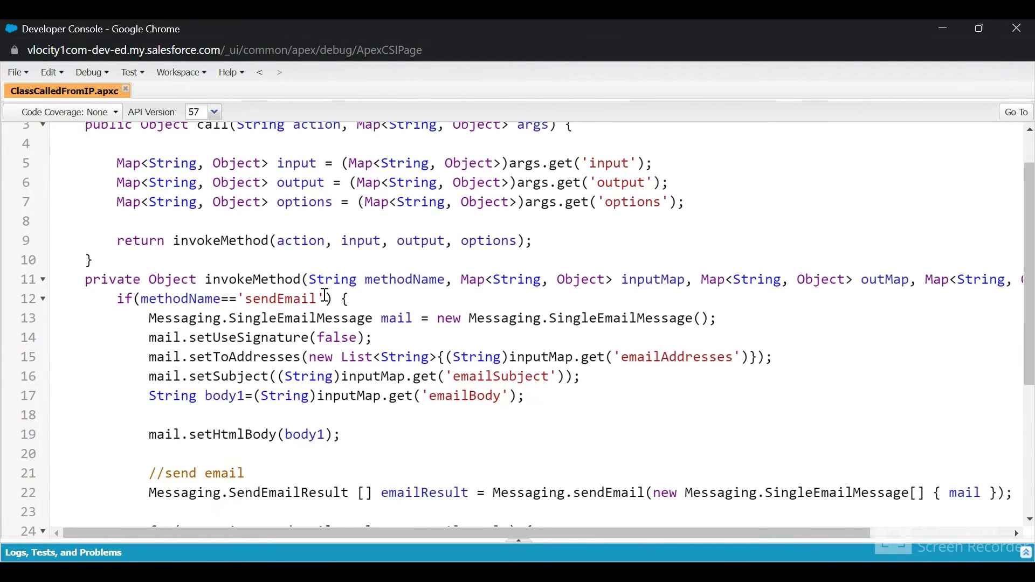
pyautogui.doubleClick(255, 279)
pyautogui.scroll(-1, 255, 280)
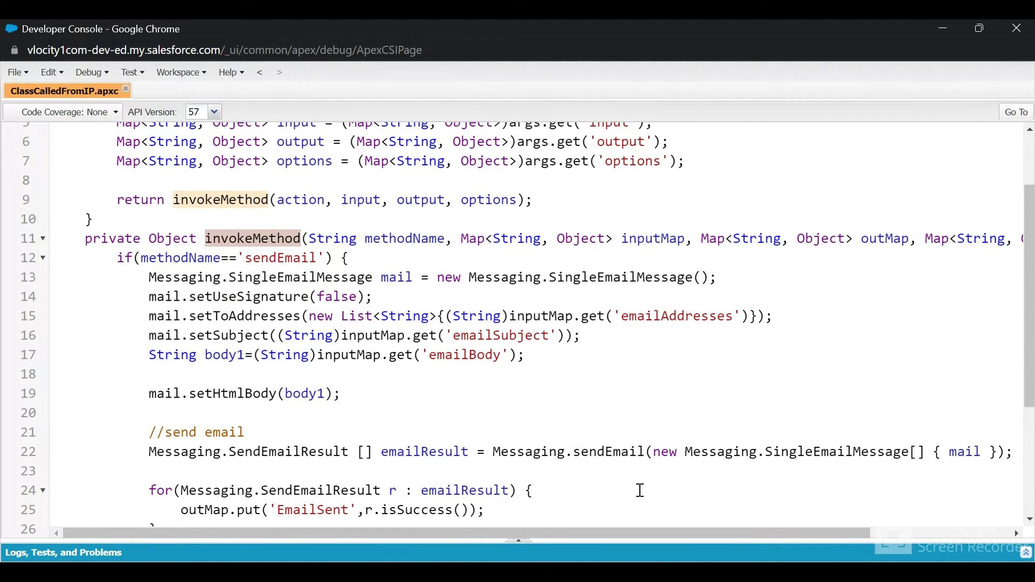
pyautogui.hotkey('alt', 'Tab')
pyautogui.hotkey('alt', 'Tab')
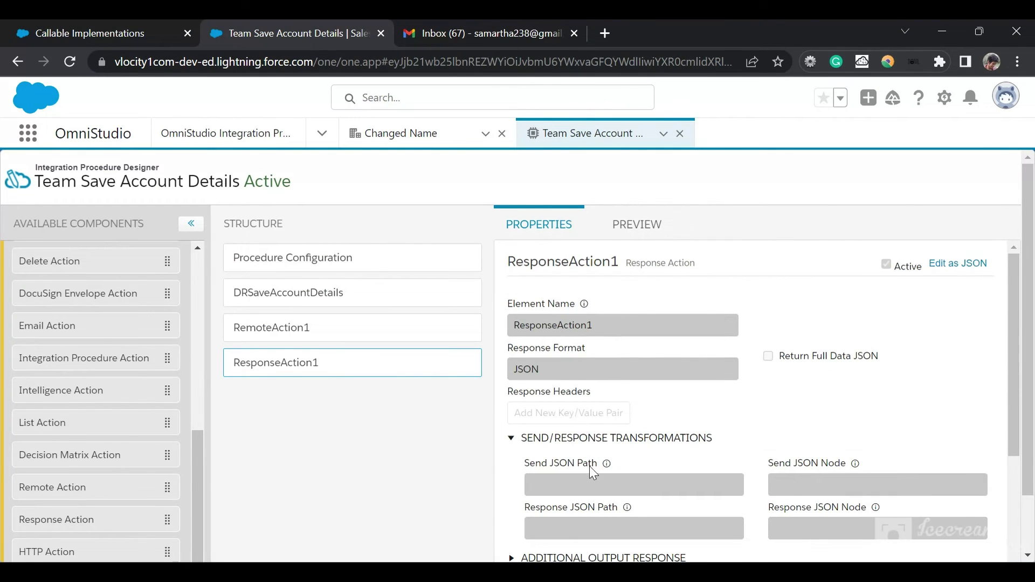
# Step: Confirm RemoteAction1 calls the sendEmail method, then go to the Developer Console
pyautogui.click(320, 335)
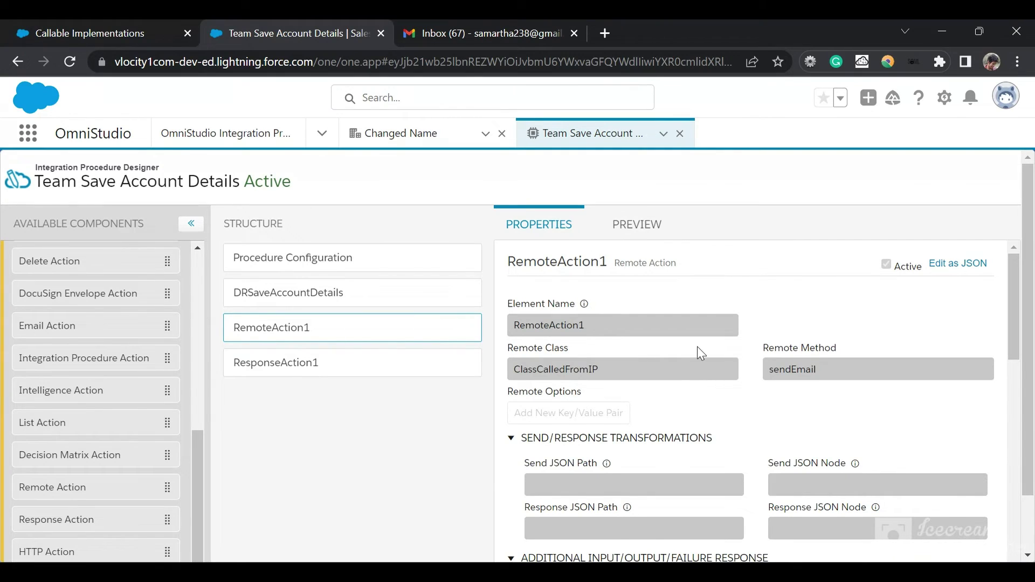
pyautogui.moveTo(774, 374); pyautogui.dragTo(840, 367)
pyautogui.hotkey('alt', 'Tab')
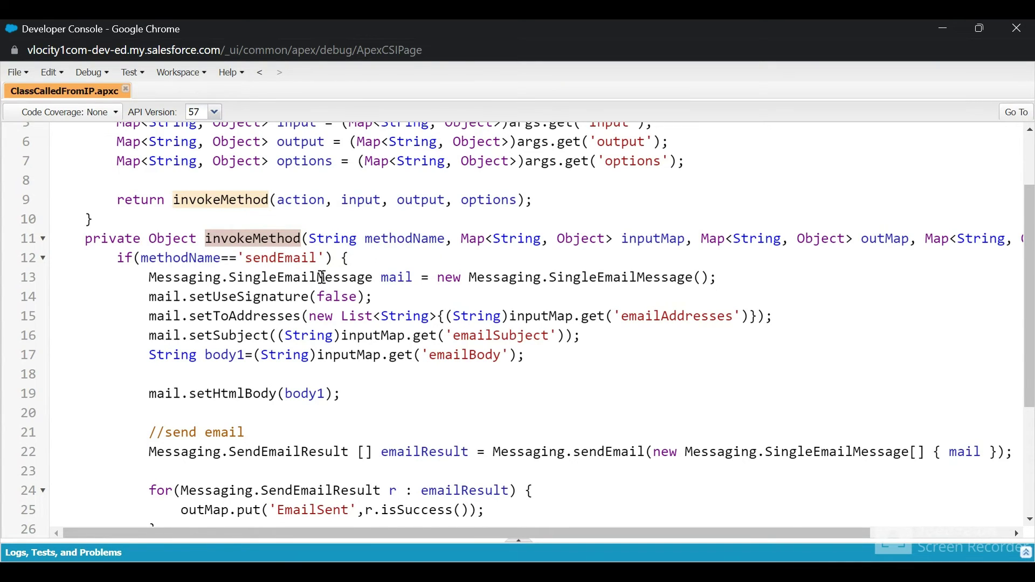
# Step: Review ClassCalledFromIP's email-building lines and the outMap line recording EmailSent
pyautogui.scroll(-3, 323, 278)
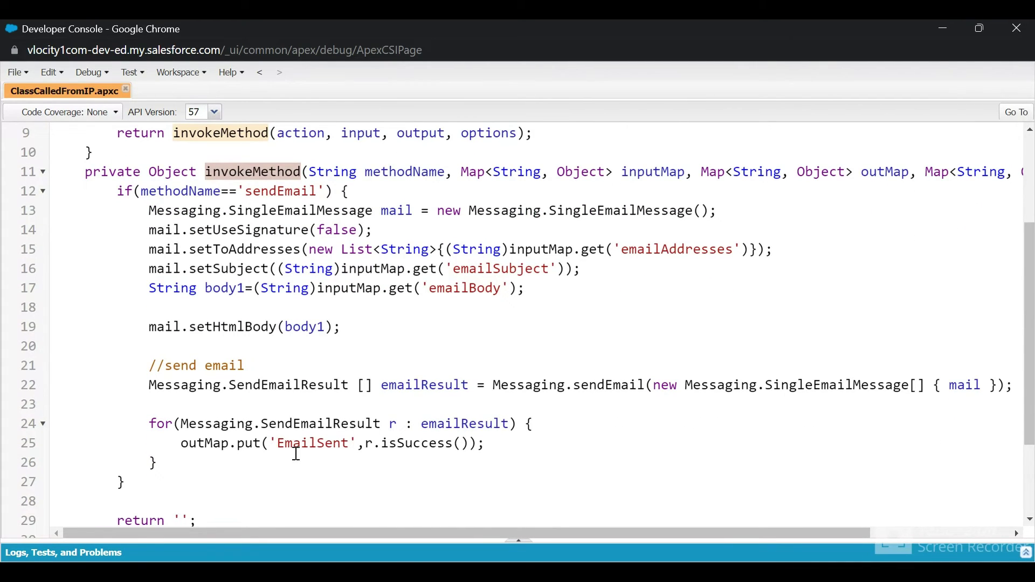
pyautogui.moveTo(205, 462); pyautogui.dragTo(40, 218)
pyautogui.click(438, 210)
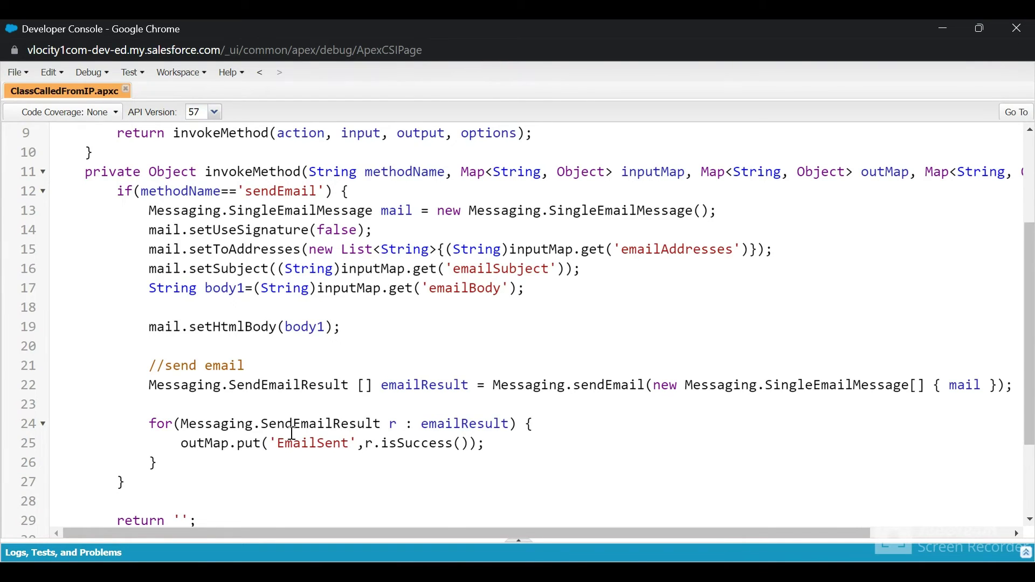
pyautogui.scroll(-1, 291, 434)
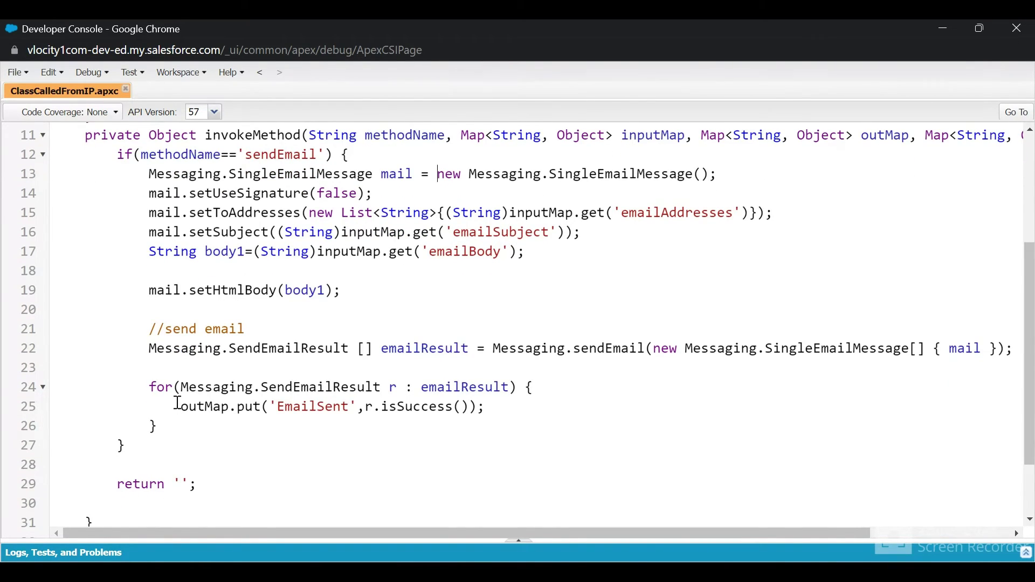
pyautogui.moveTo(178, 405); pyautogui.dragTo(489, 412)
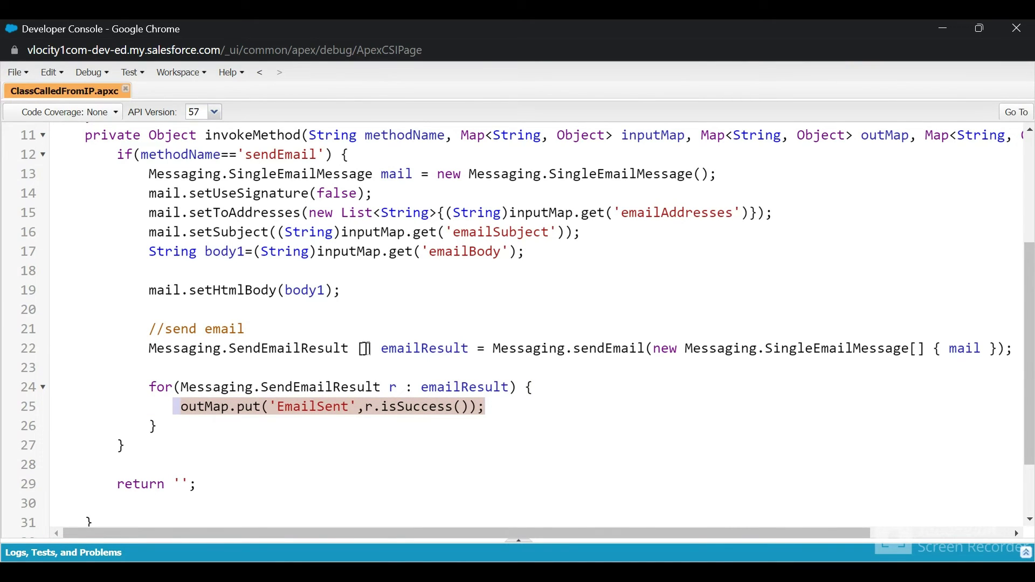
pyautogui.doubleClick(192, 412)
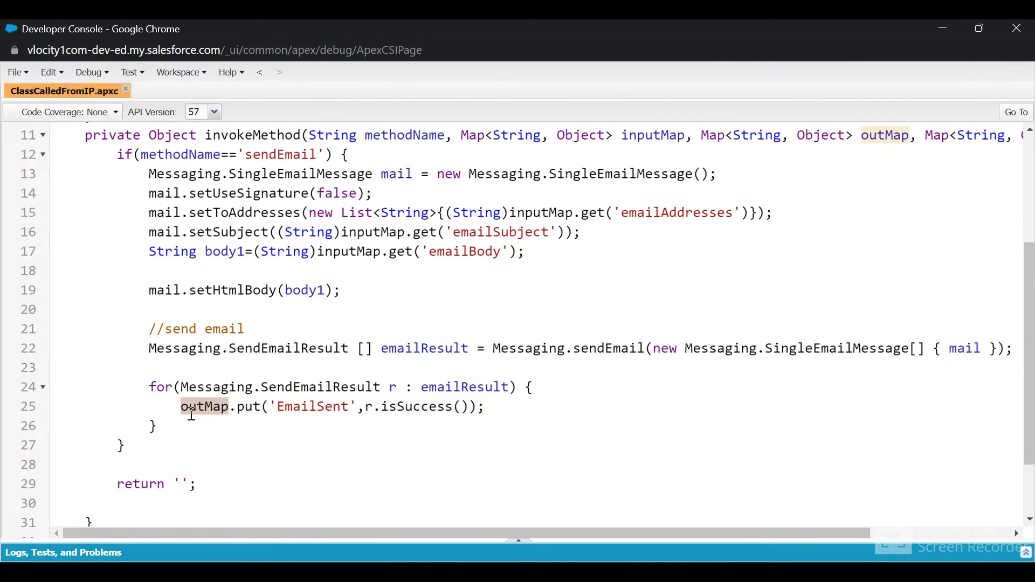
pyautogui.scroll(3, 369, 195)
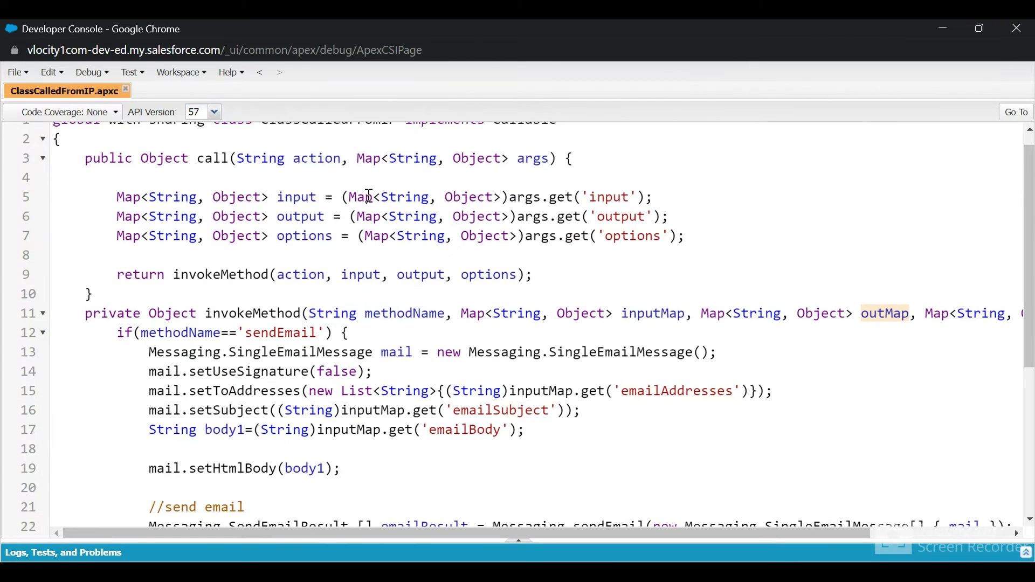
pyautogui.scroll(-4, 370, 195)
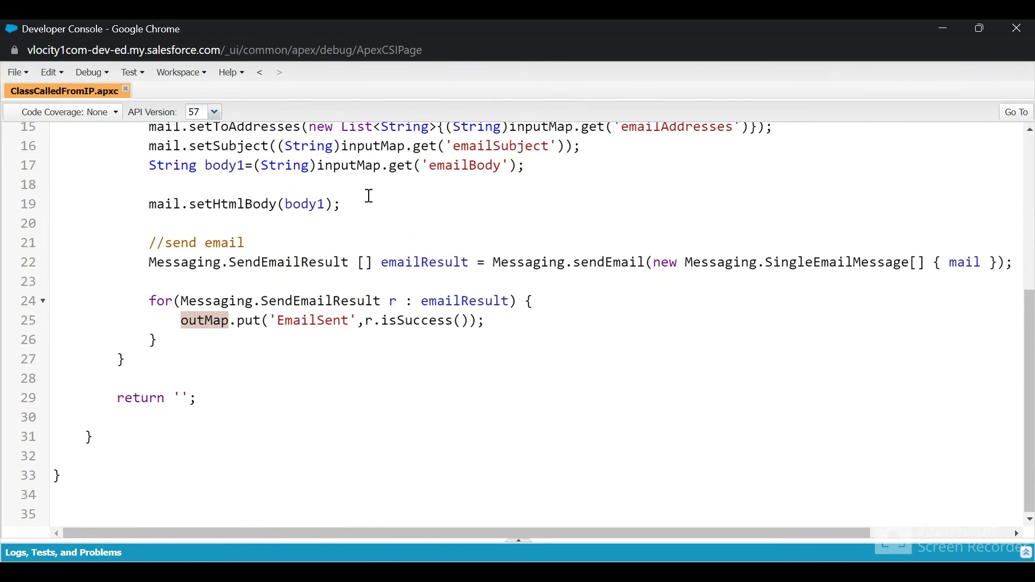
pyautogui.scroll(4, 369, 195)
pyautogui.scroll(-3, 369, 195)
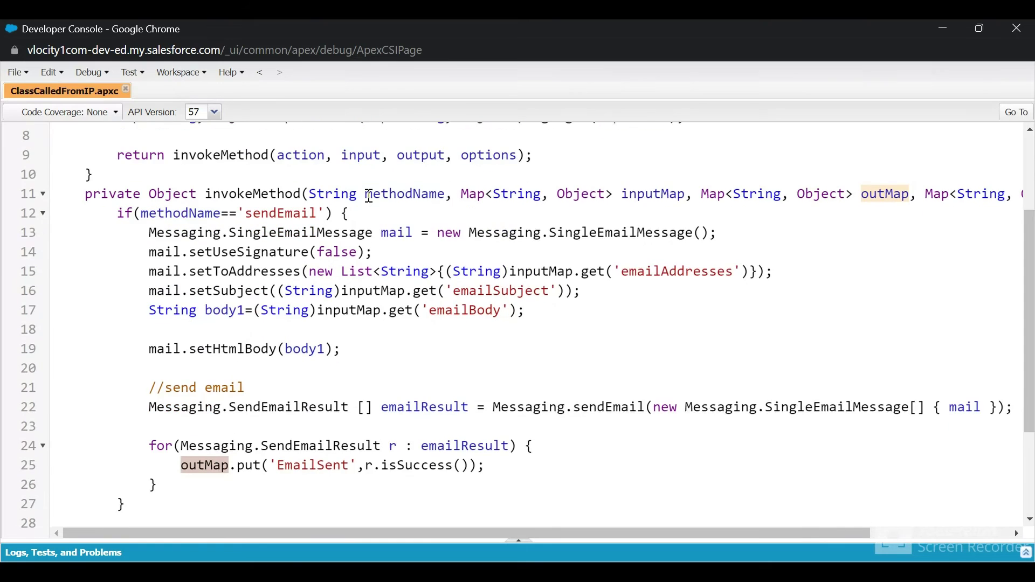
pyautogui.hscroll(2, 369, 195)
pyautogui.hscroll(-2, 370, 195)
pyautogui.scroll(3, 369, 195)
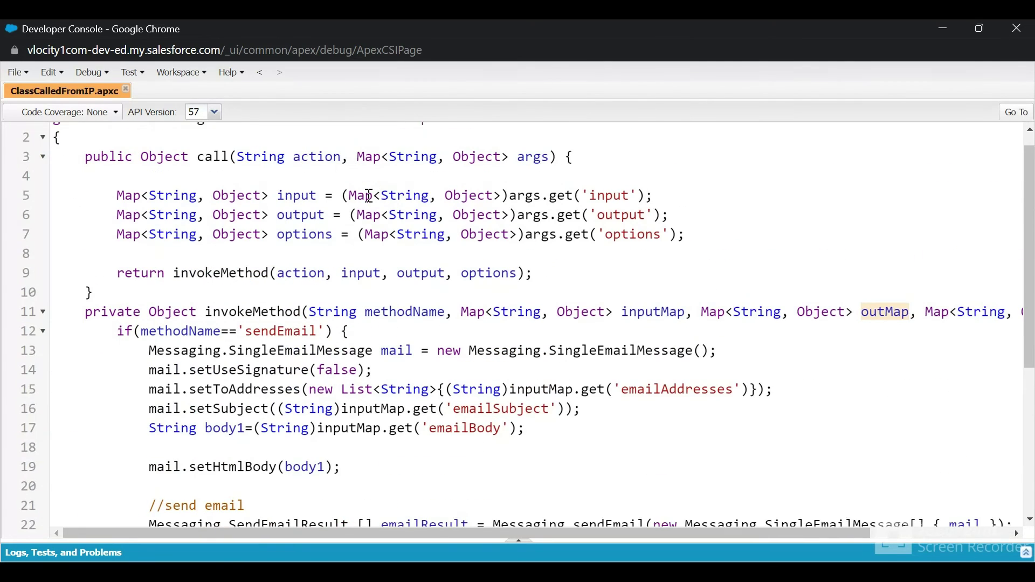
# Step: Open the procedure's preview and change the Name input value to 'Changed Test'
pyautogui.hotkey('alt', 'Tab')
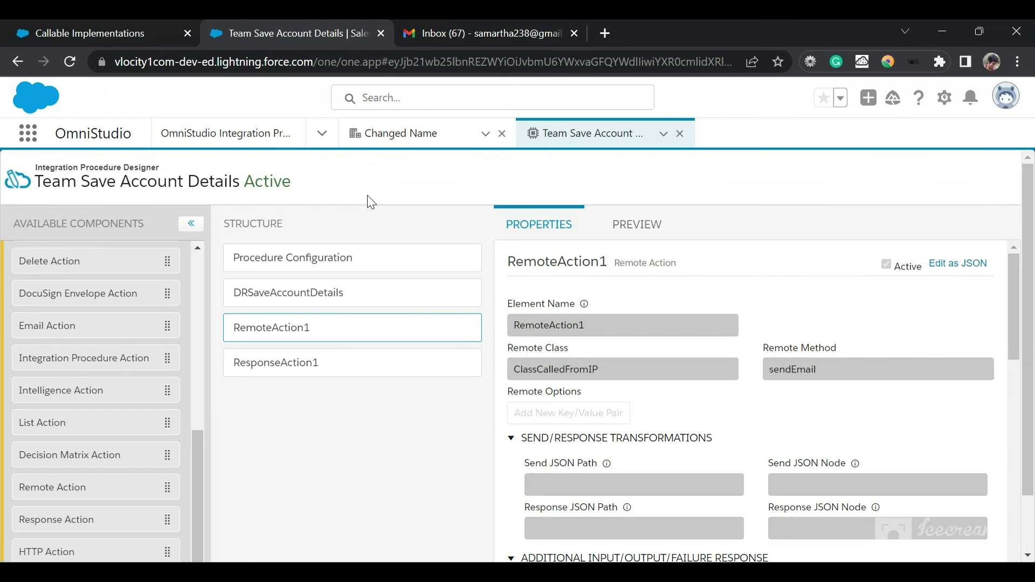
pyautogui.click(628, 223)
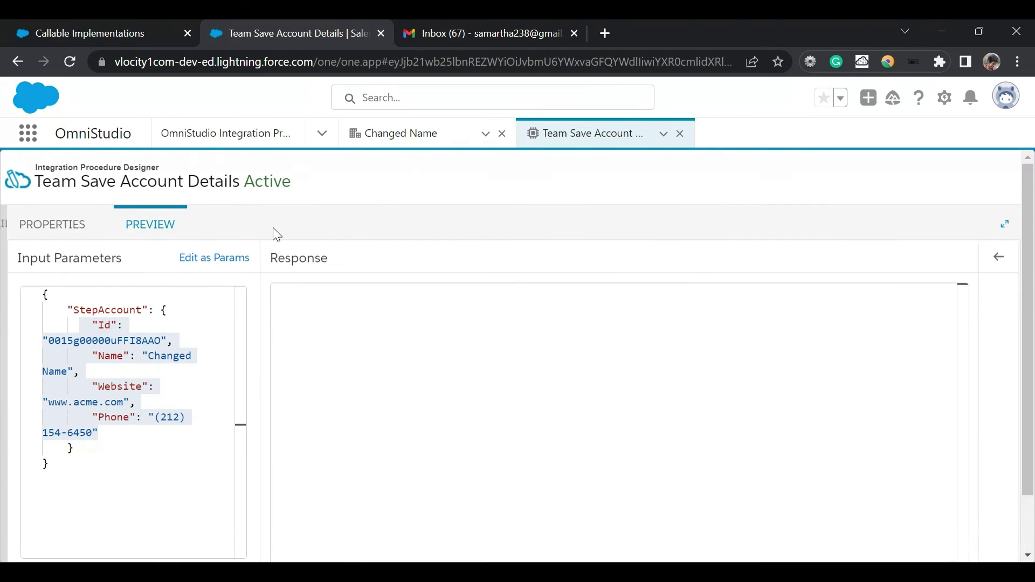
pyautogui.click(162, 364)
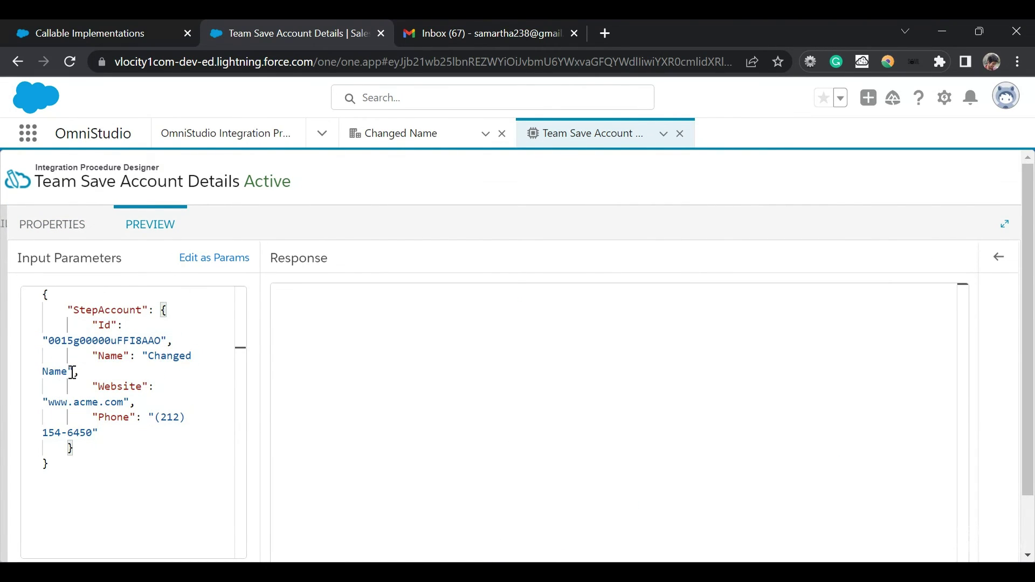
pyautogui.moveTo(192, 356); pyautogui.dragTo(61, 372)
pyautogui.press('BackSpace')
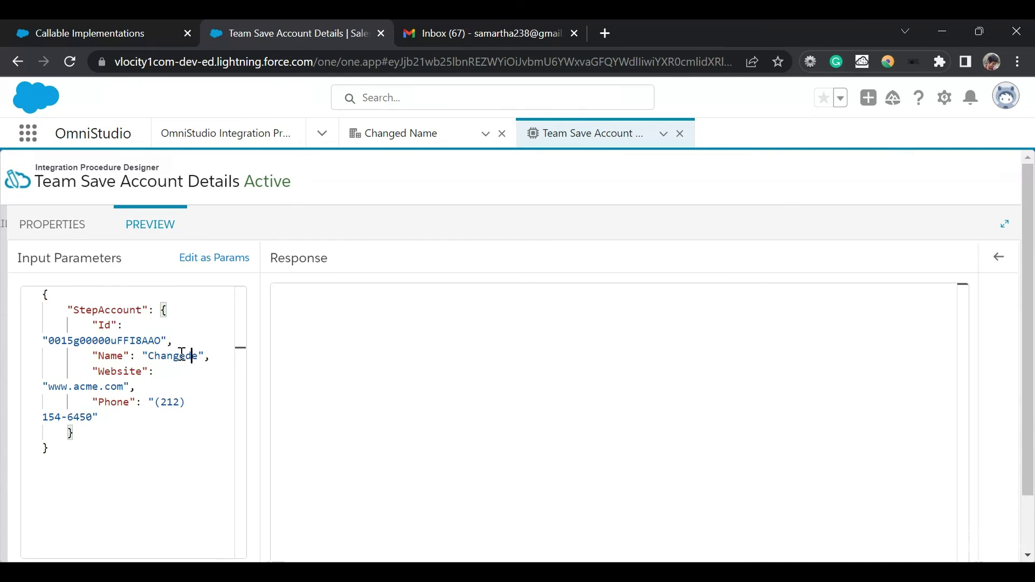
pyautogui.press('BackSpace')
pyautogui.write('MTest')
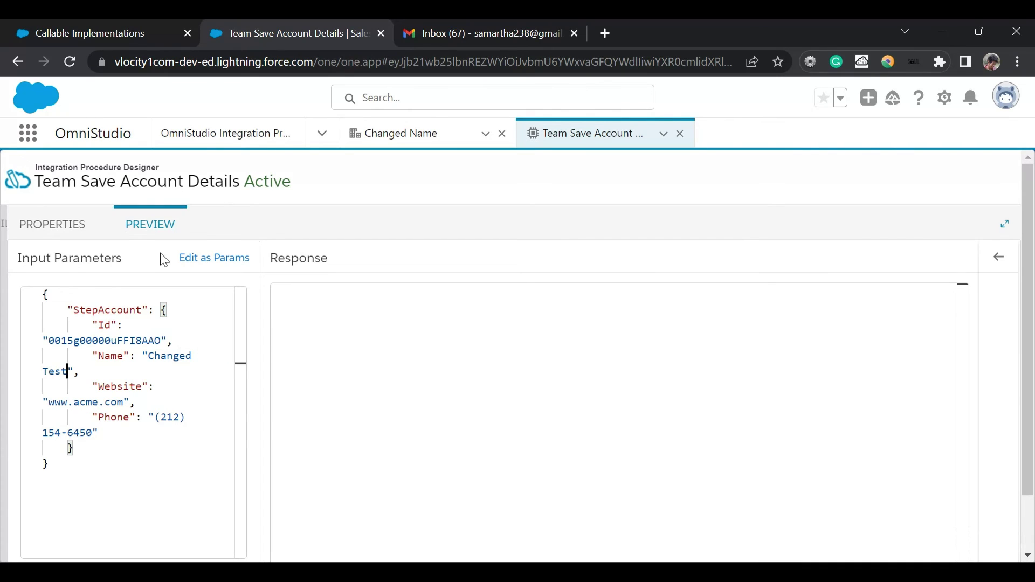
# Step: Execute the preview and confirm the 'OK' response with UpsertSuccess true
pyautogui.scroll(-1, 156, 259)
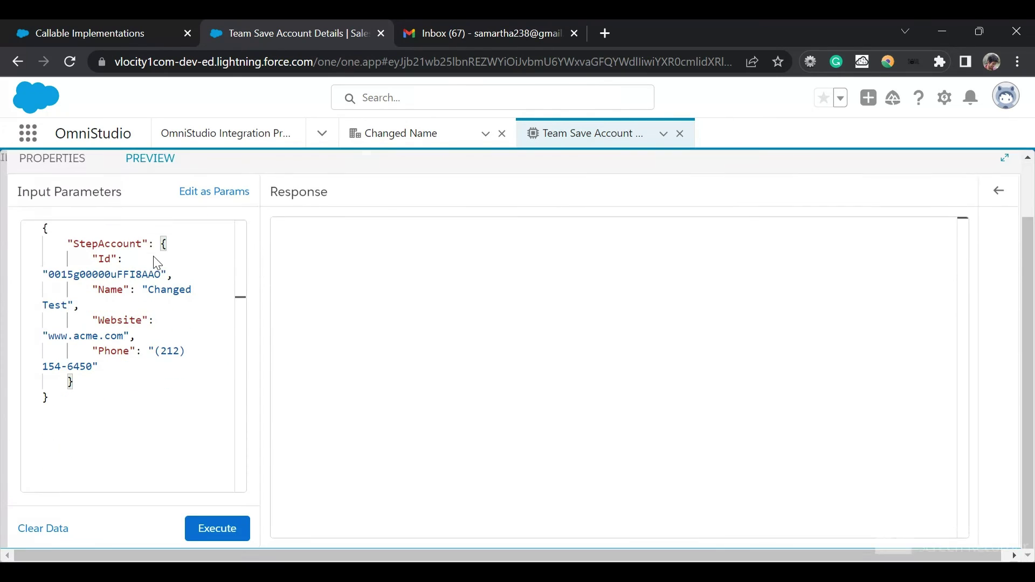
pyautogui.click(224, 536)
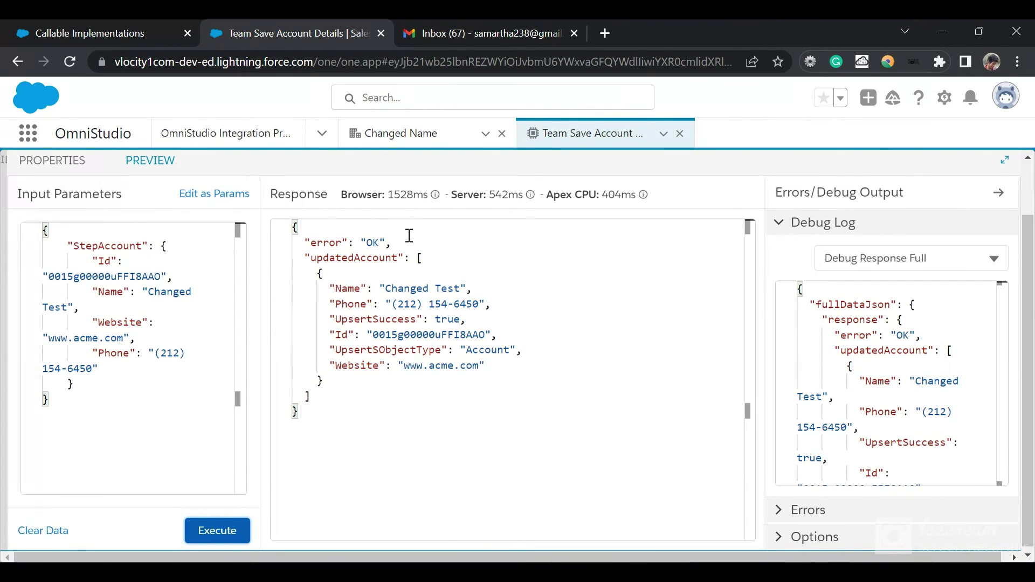
pyautogui.moveTo(410, 236); pyautogui.dragTo(282, 242)
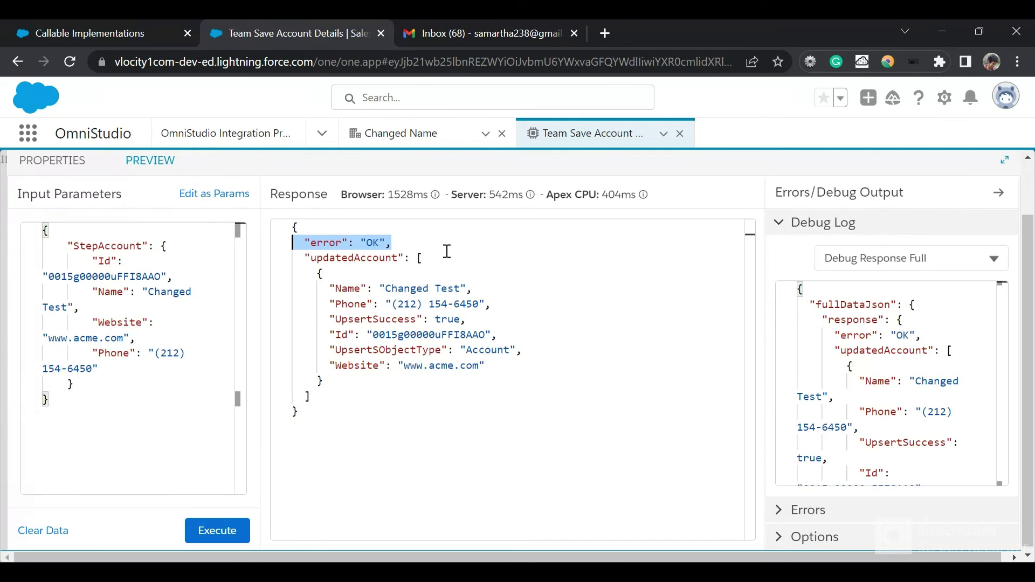
pyautogui.doubleClick(449, 320)
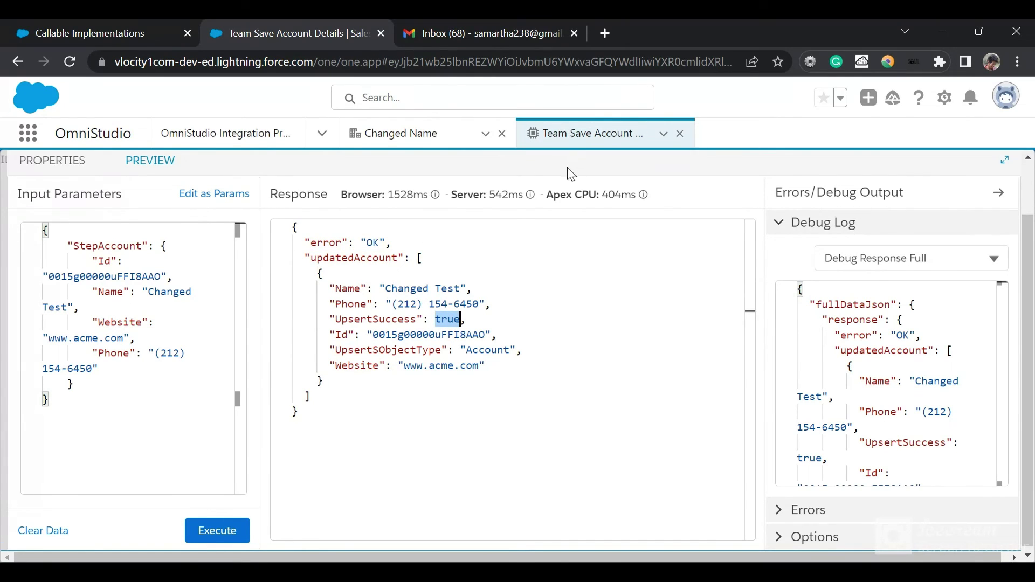
# Step: Open the 'Changed Test' email in Gmail, mark it safe, and select its body text
pyautogui.click(483, 35)
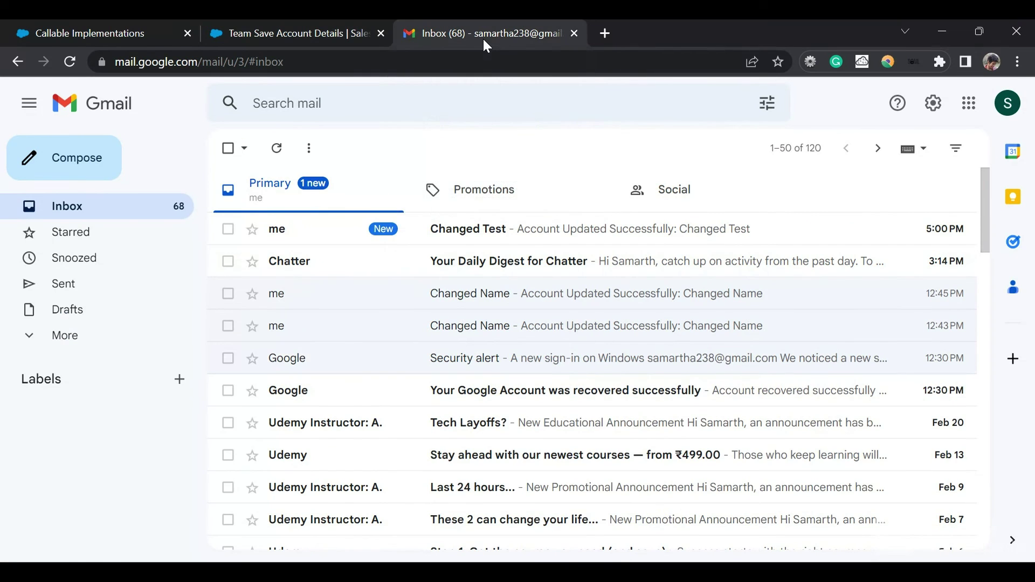
pyautogui.click(503, 228)
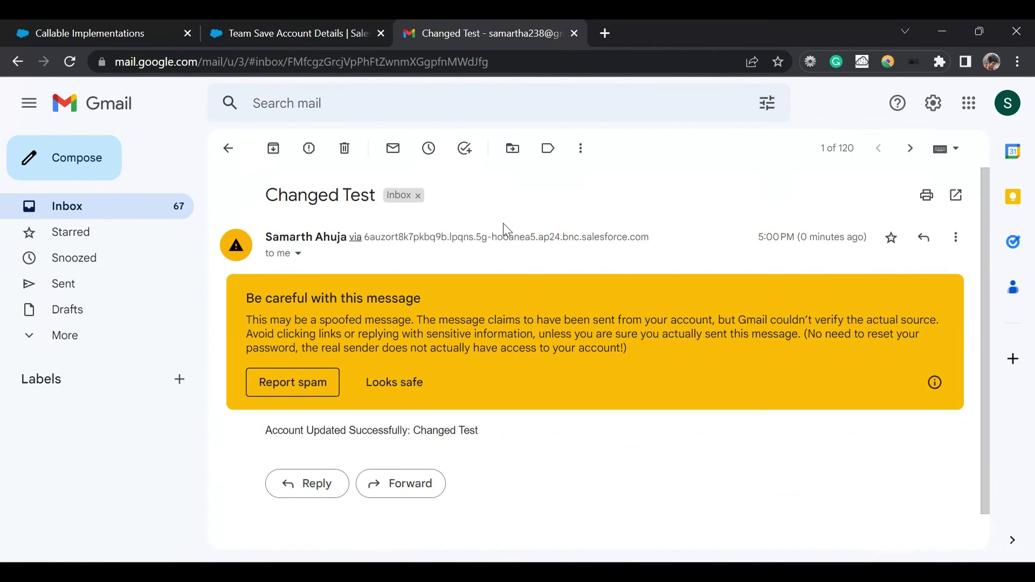
pyautogui.click(393, 384)
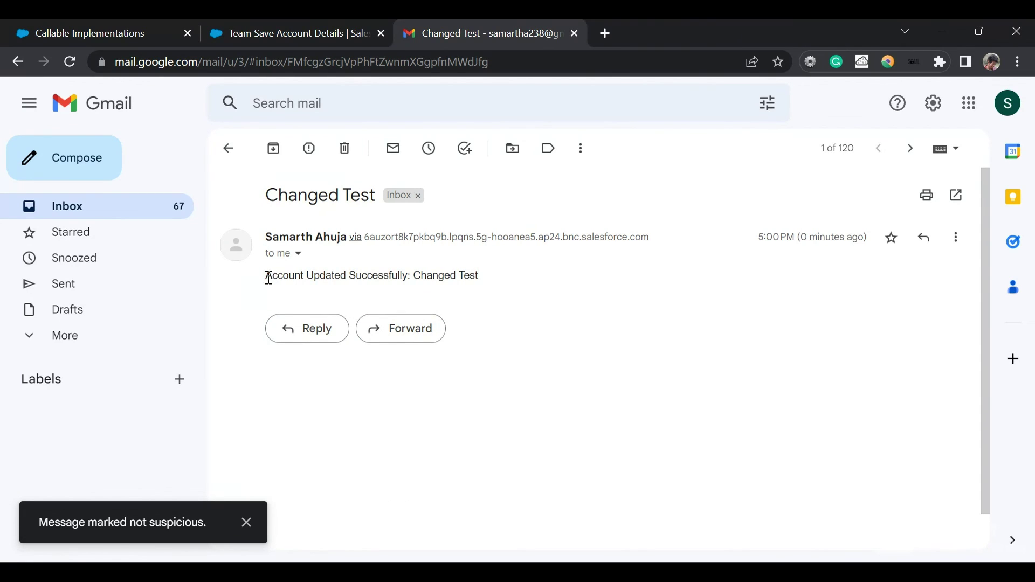
pyautogui.moveTo(271, 277); pyautogui.dragTo(481, 276)
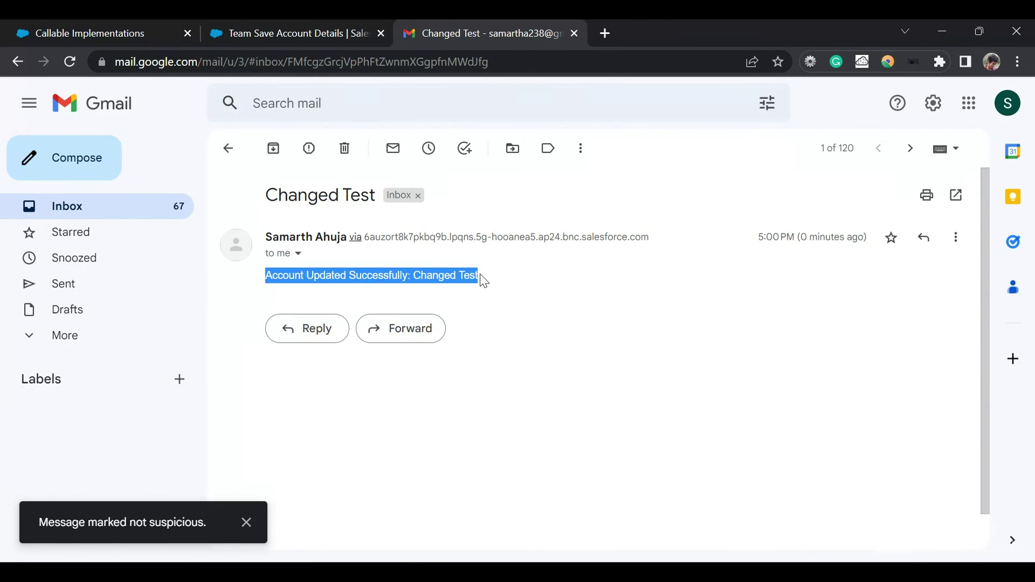
# Step: Return to the procedure and review RemoteAction1's properties and Additional Input
pyautogui.click(369, 23)
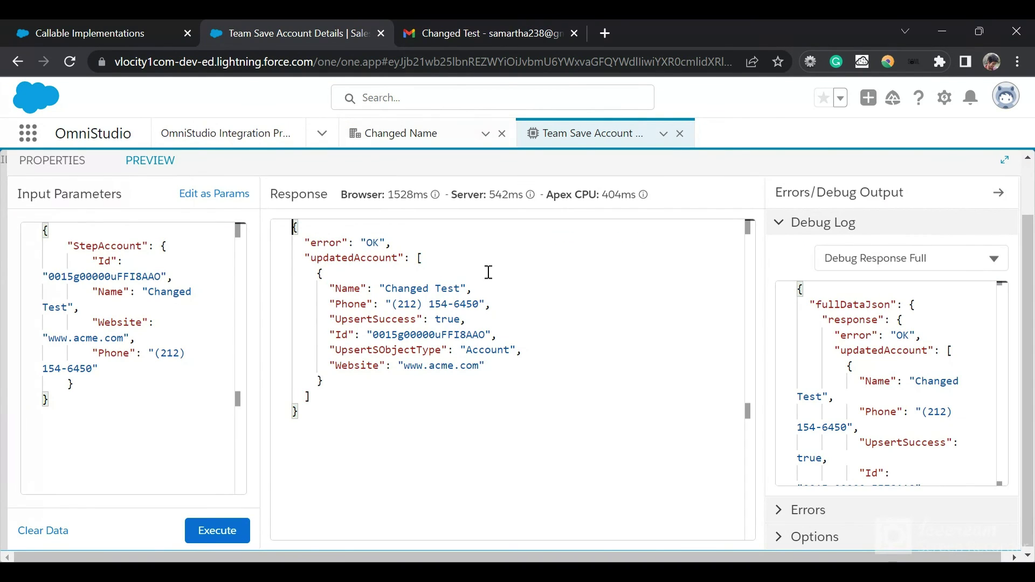
pyautogui.click(47, 173)
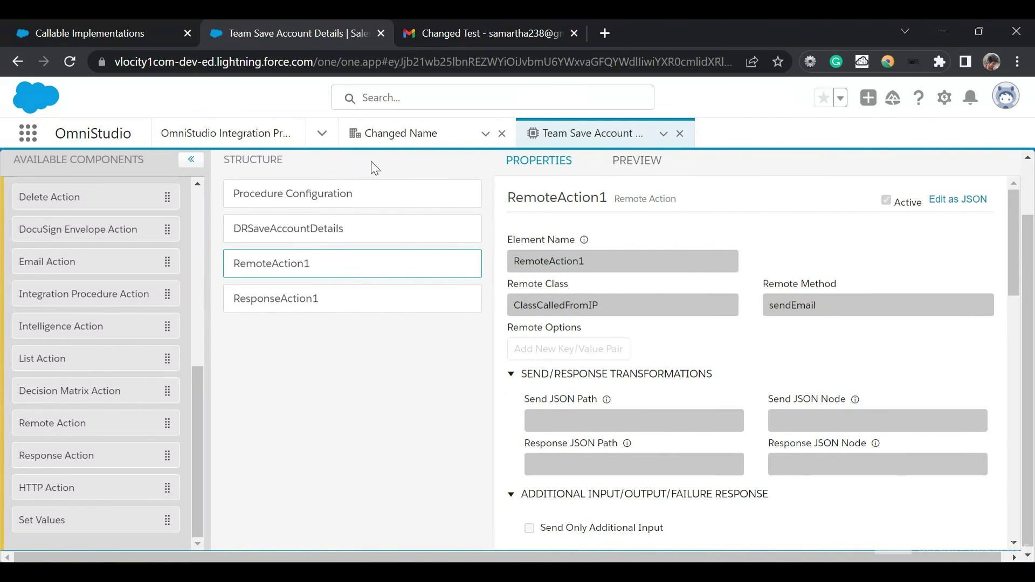
pyautogui.scroll(-10, 658, 286)
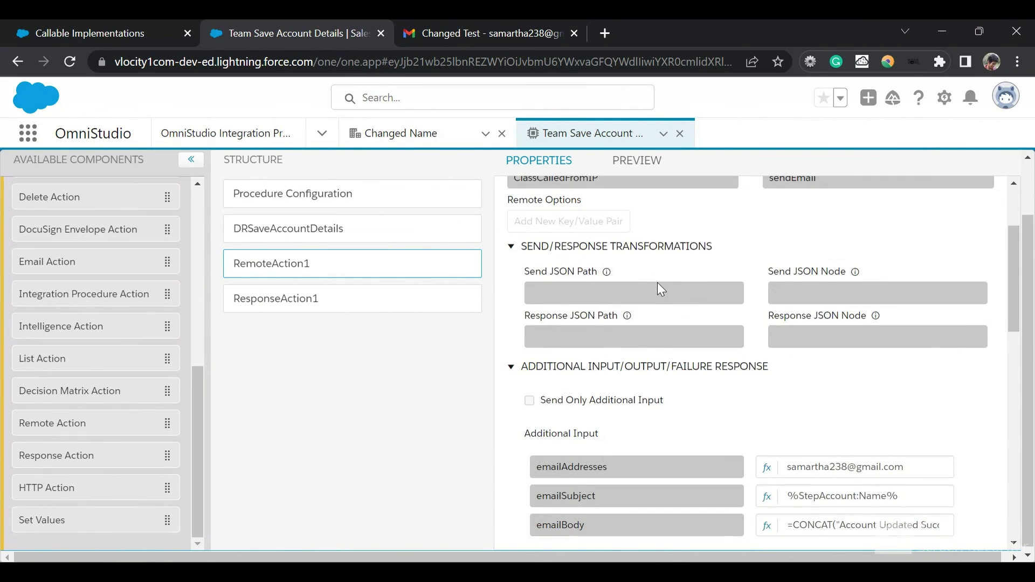
pyautogui.scroll(2, 661, 289)
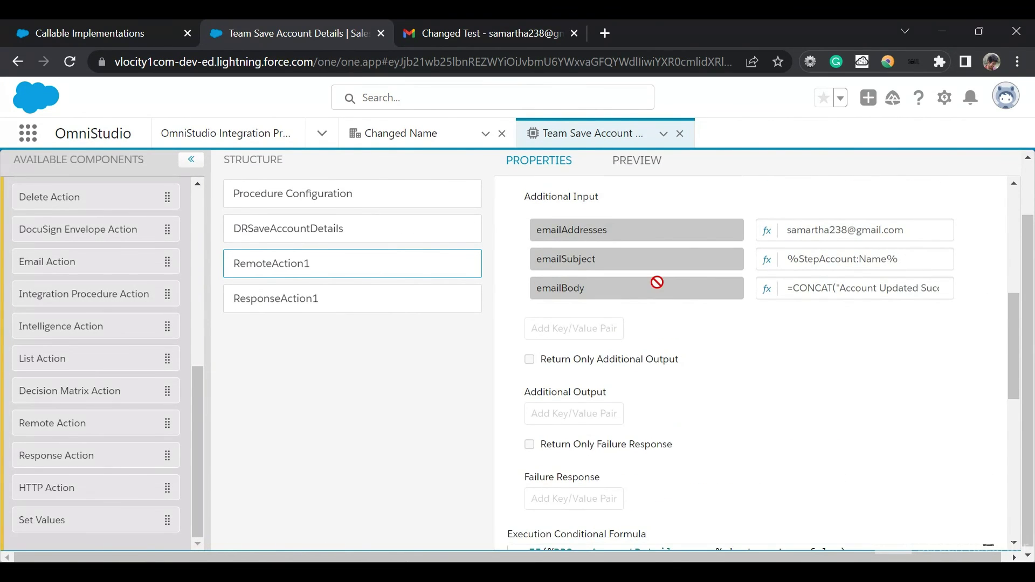
pyautogui.scroll(10, 657, 282)
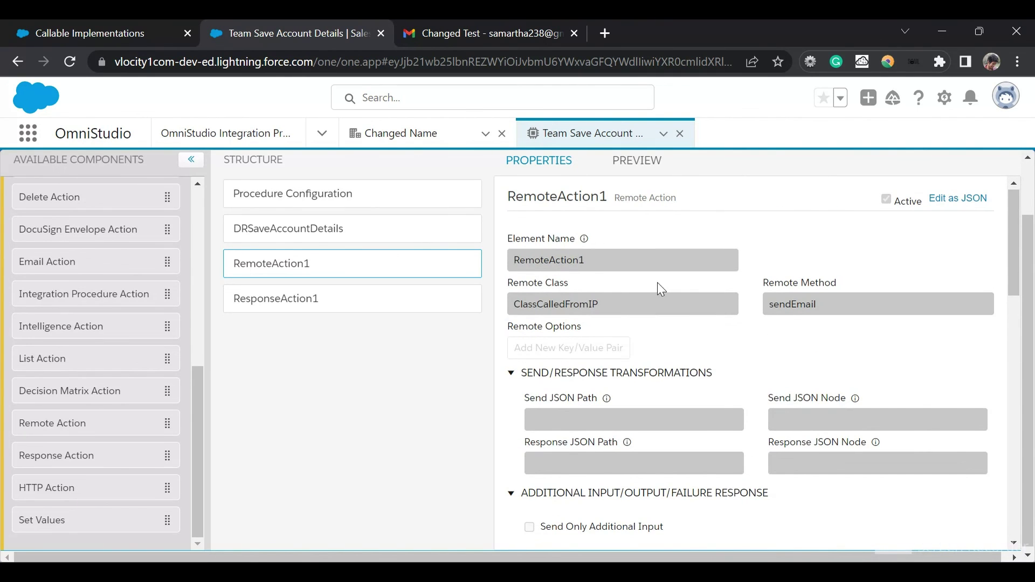